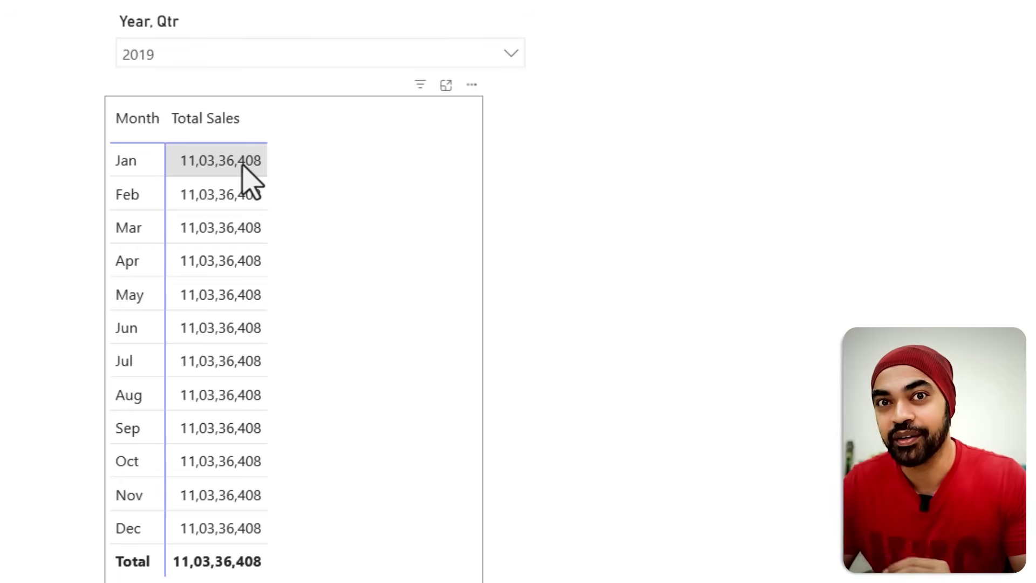
Link Sales[Date] to Calendar[Date] in the model, then go back to the report page
left_click(18, 64)
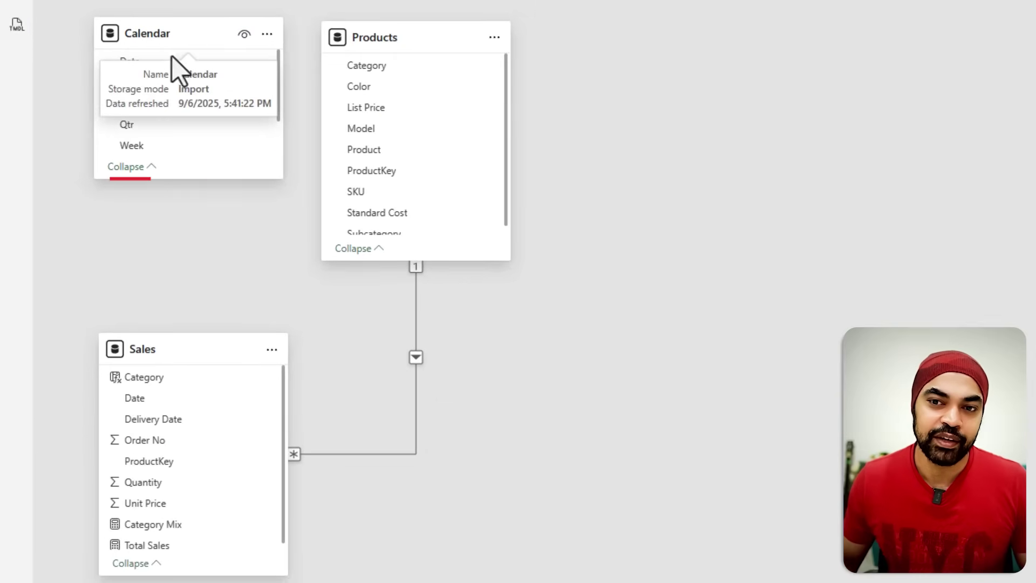
mouse_move(167, 349)
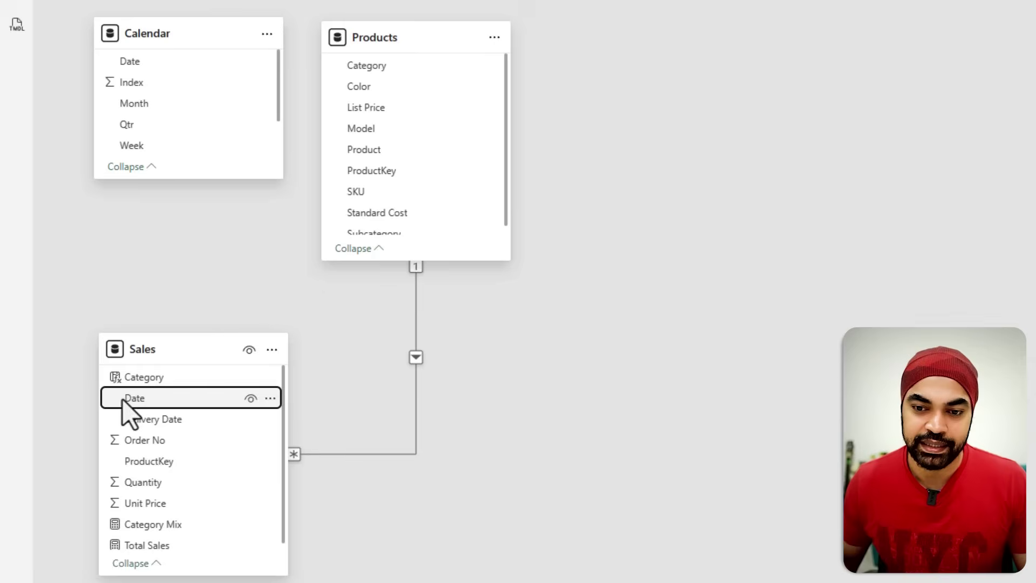
left_click_drag(122, 399, 158, 68)
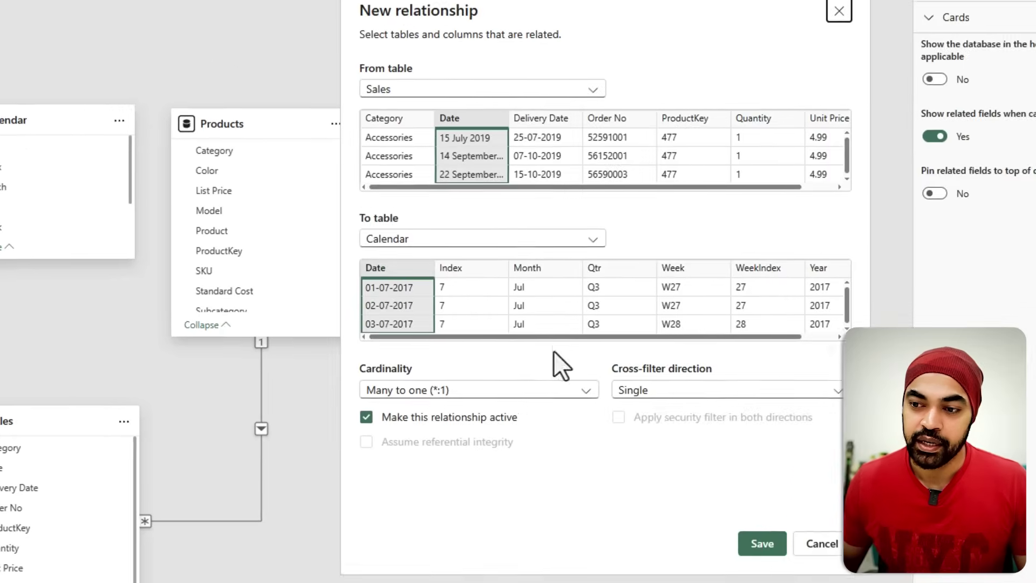
left_click(710, 566)
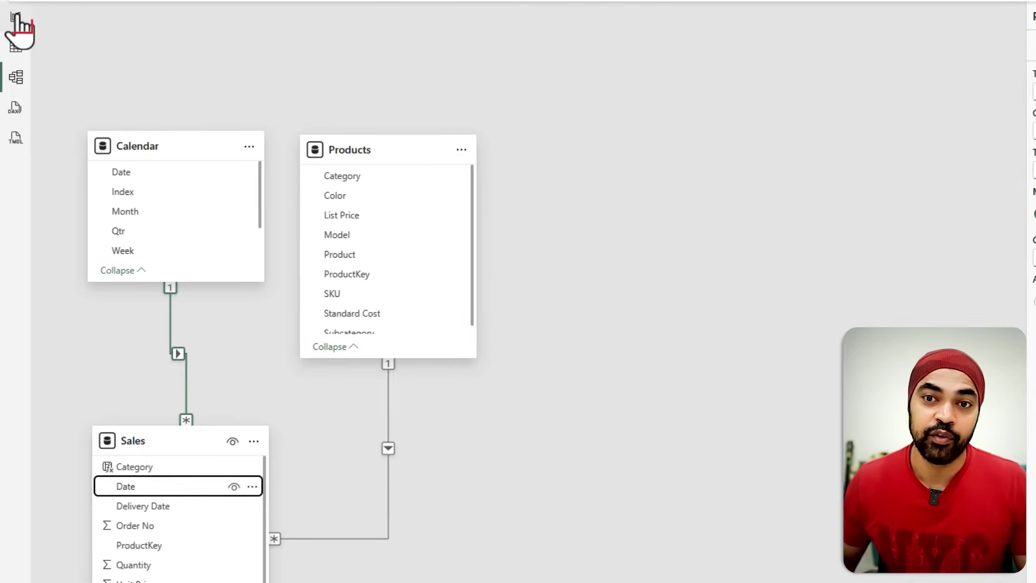
left_click(15, 16)
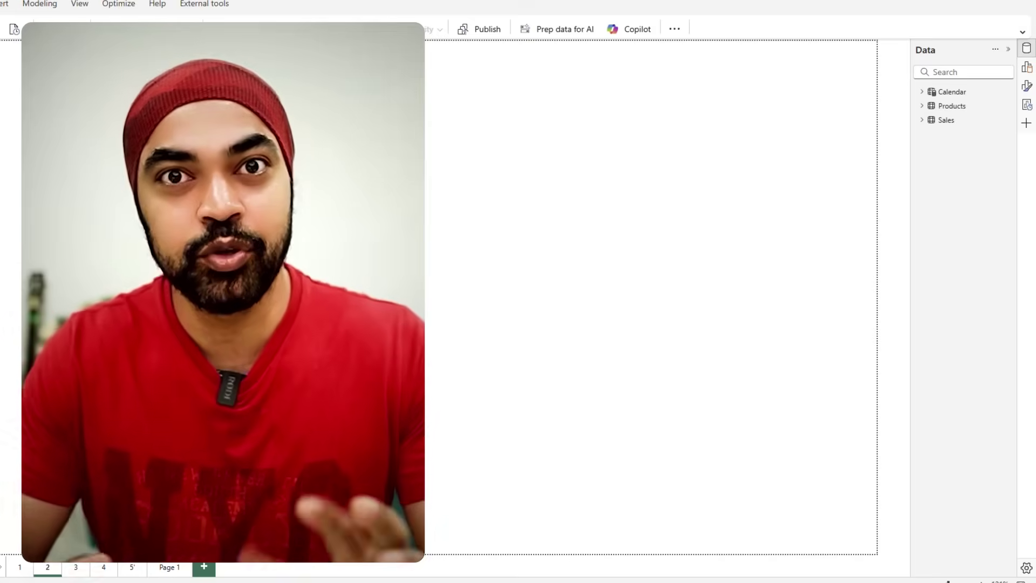
Start the High Values Sales measure on Sales as FILTER(Sales, Sales[Unit Price] >= 1000)
right_click(954, 119)
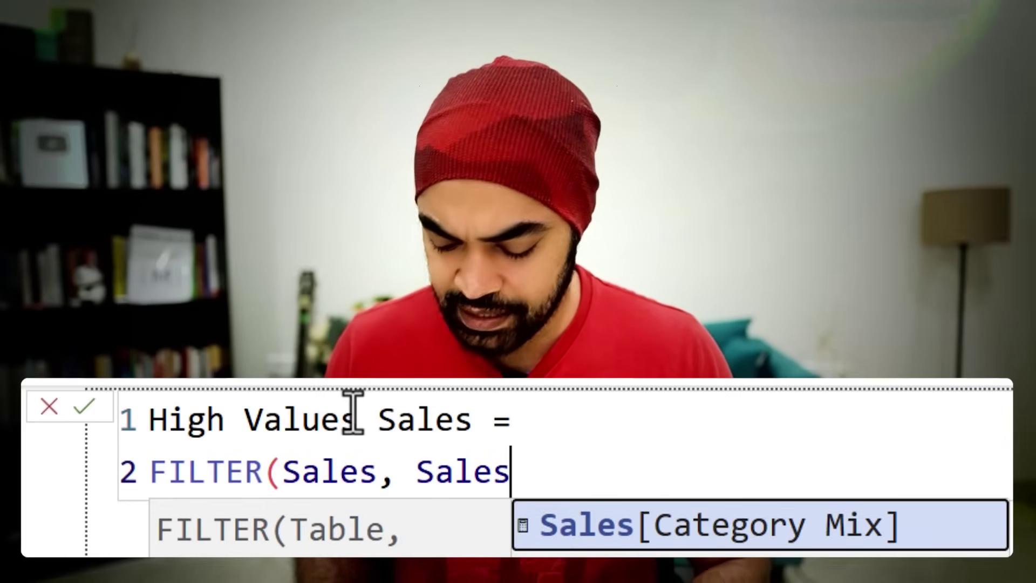
type("[u")
key("Tab")
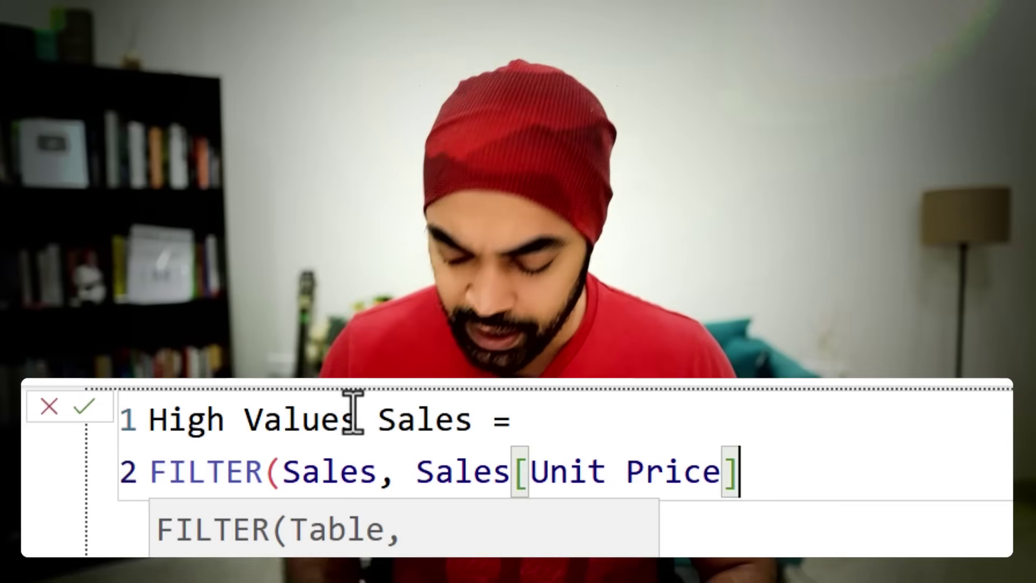
type(">= 100")
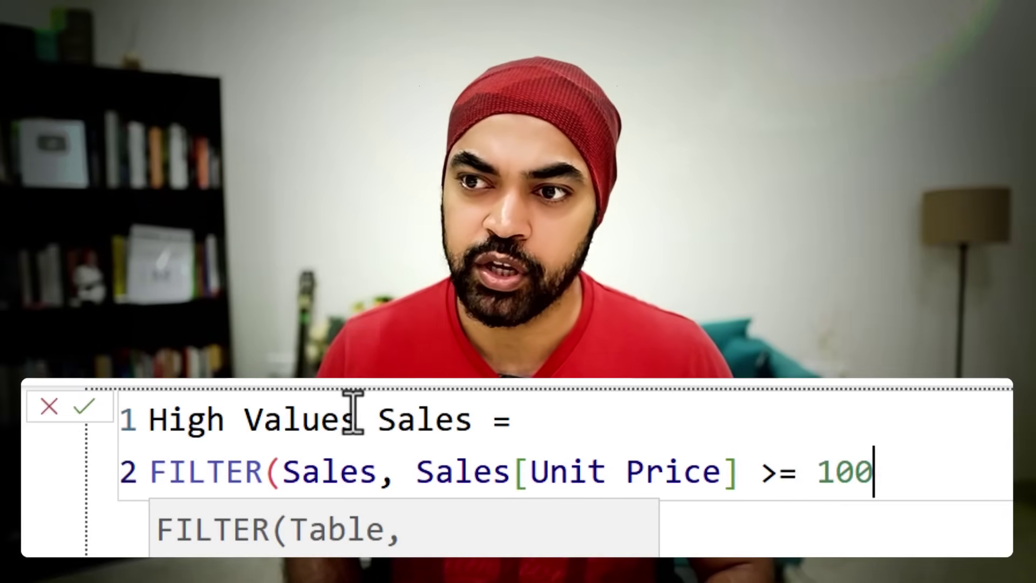
type("0)")
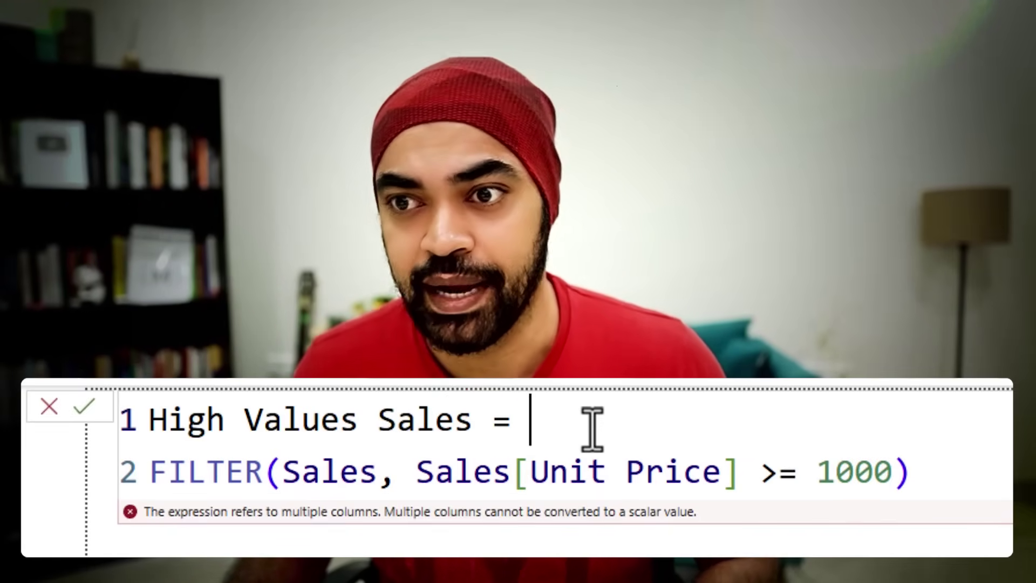
Wrap the FILTER expression in COUNTROWS( … ) so High Values Sales returns a row count
key("Down")
key("Home")
type("coun")
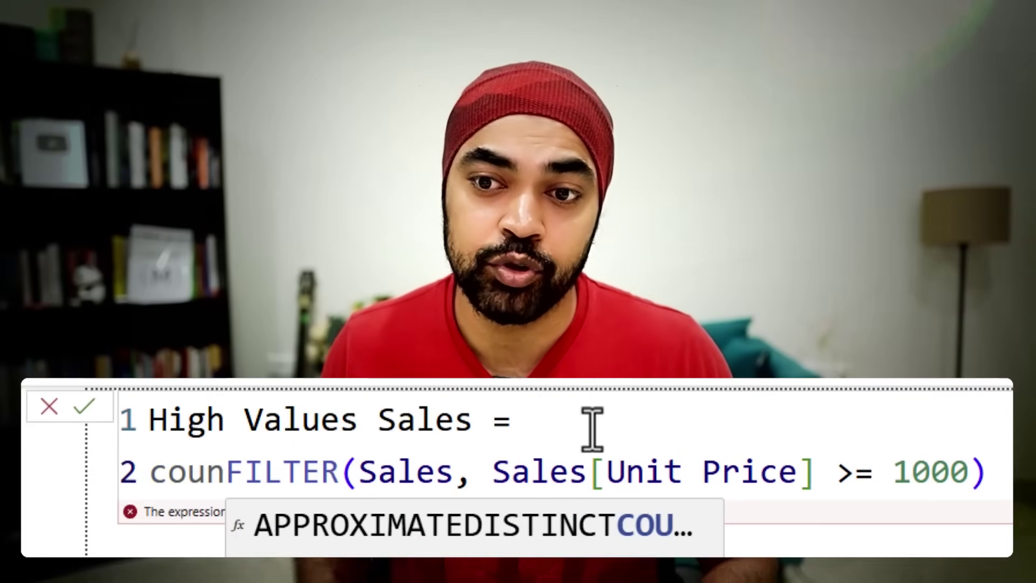
type("trows(")
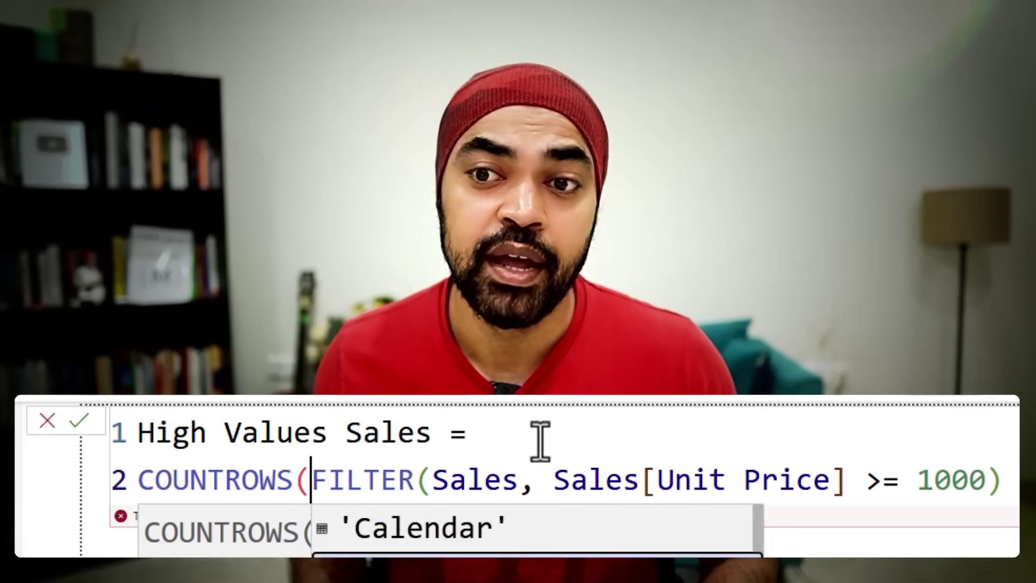
key("ctrl+Right")
key("ctrl+Right")
key("ctrl+Right")
key("ctrl+Right")
key("ctrl+Right")
type(")")
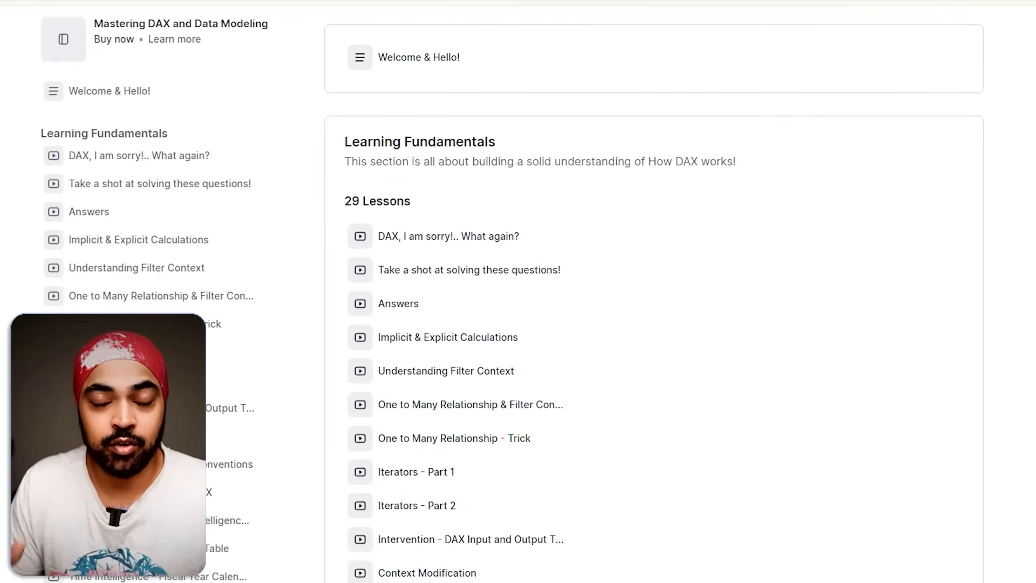
Scroll the DAX and Data Modeling course's lesson list and play a lesson preview video
scroll(654, 303, "down", 3)
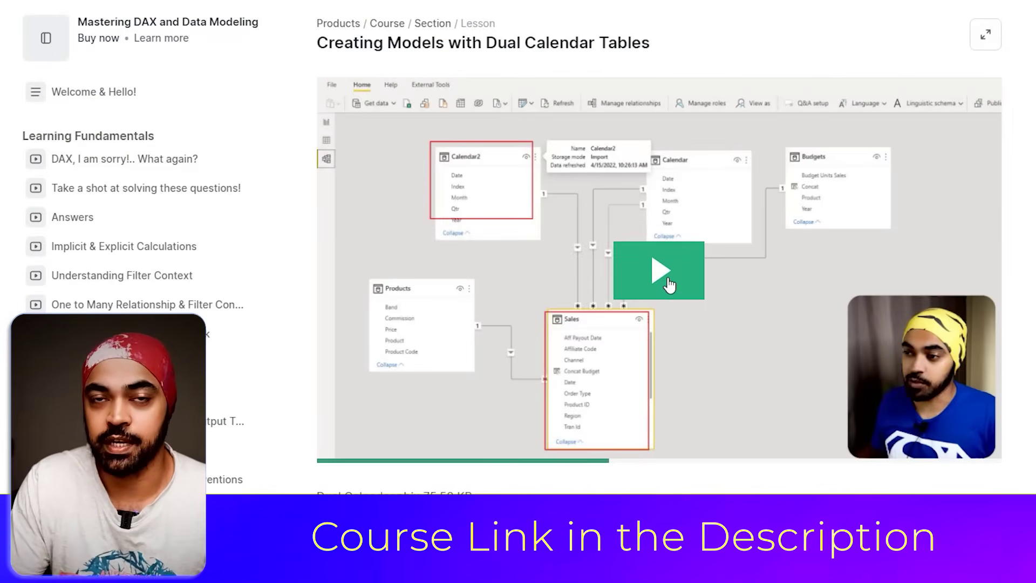
left_click(669, 284)
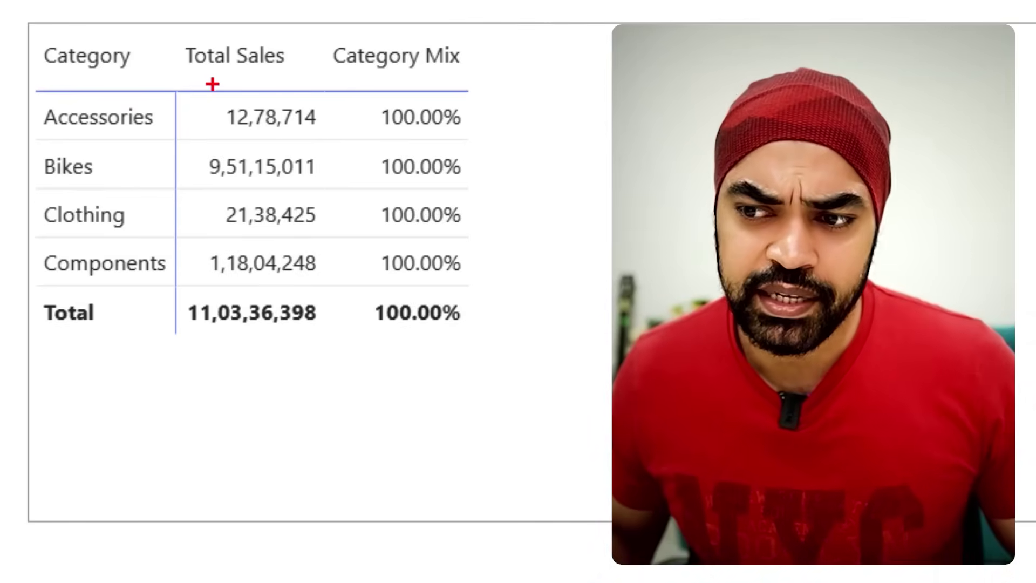
mouse_move(205, 86)
left_mouse_down()
mouse_move(344, 129)
mouse_move(351, 175)
mouse_move(301, 314)
left_mouse_up()
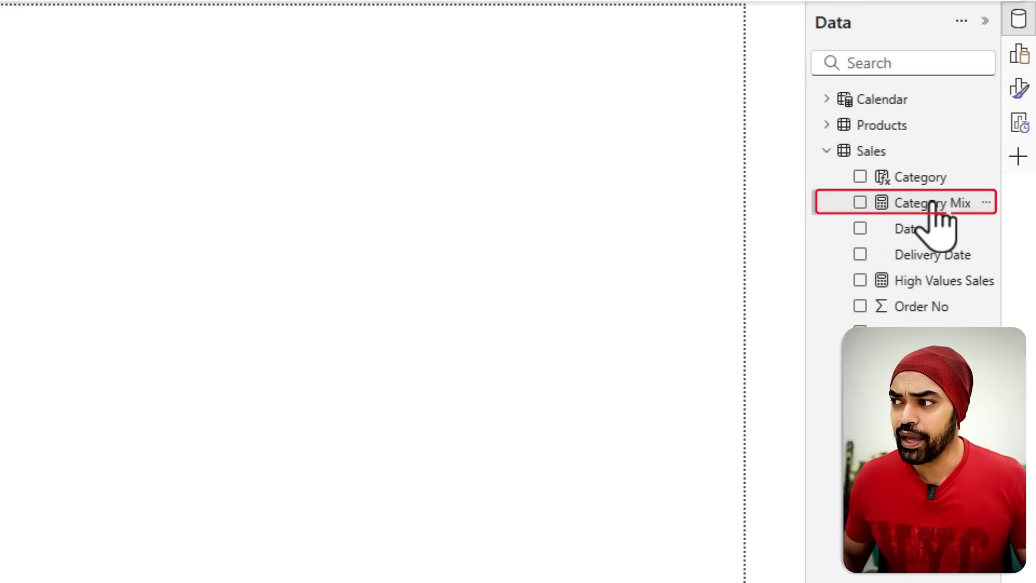
left_click(930, 204)
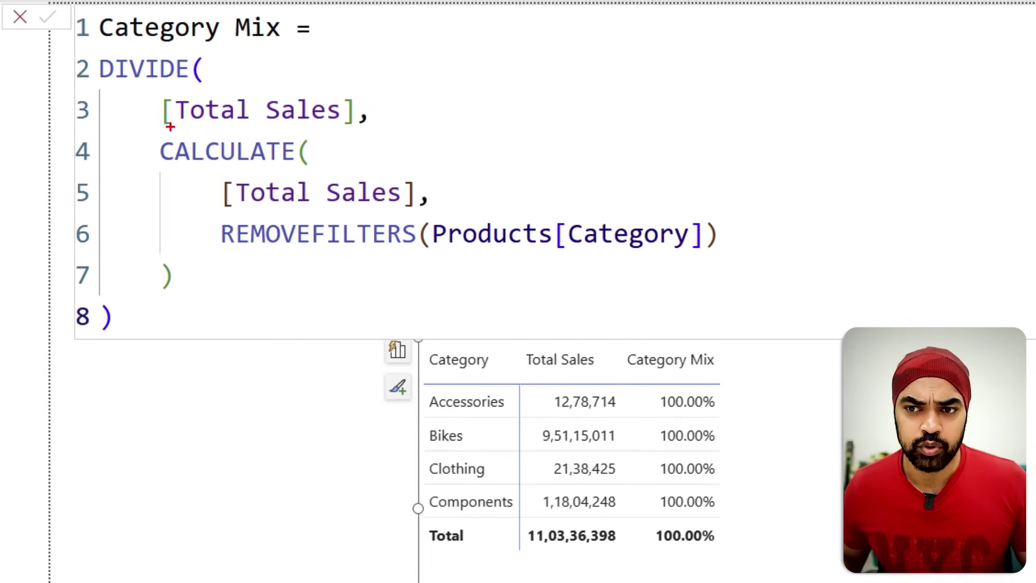
left_click_drag(169, 127, 285, 128)
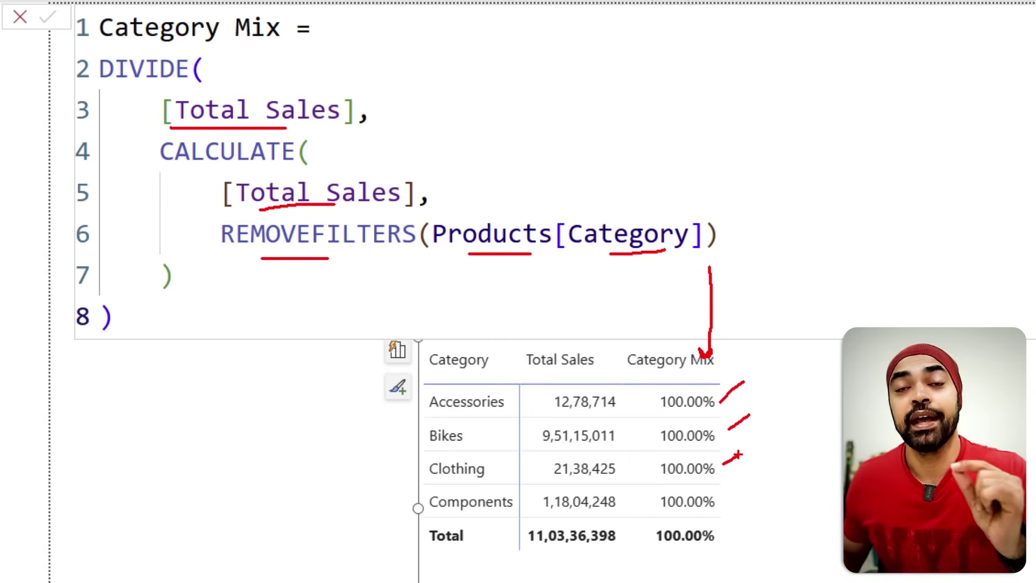
left_click_drag(328, 257, 747, 253)
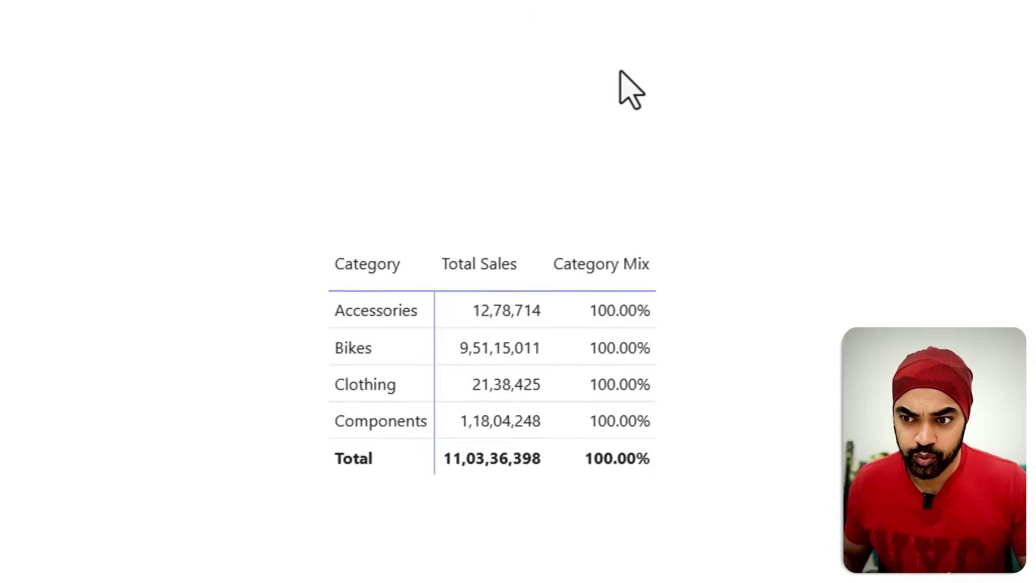
Replace the Category Mix table's row field with Products' Category
left_click(834, 341)
left_click(296, 257)
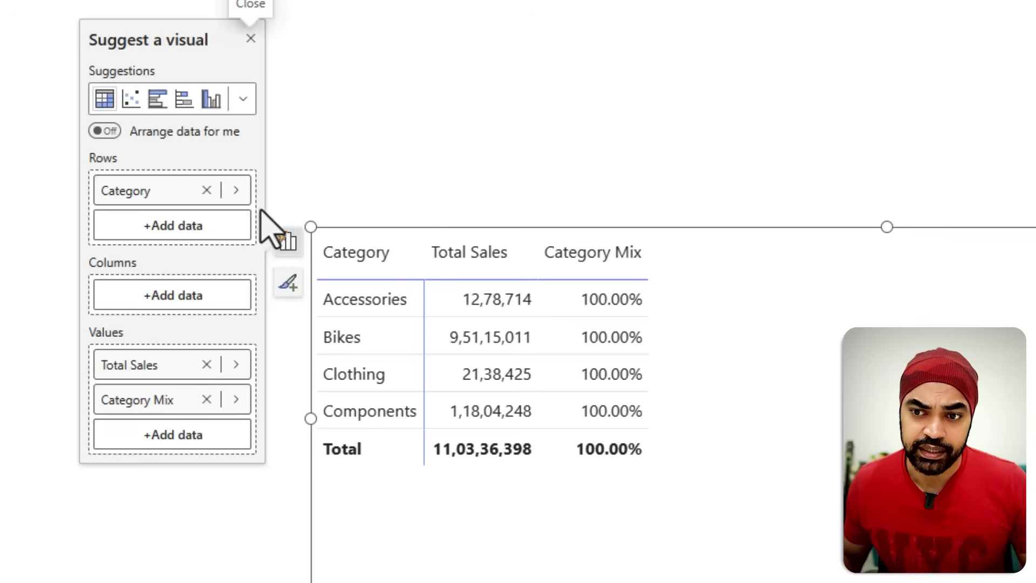
left_click_drag(65, 156, 190, 225)
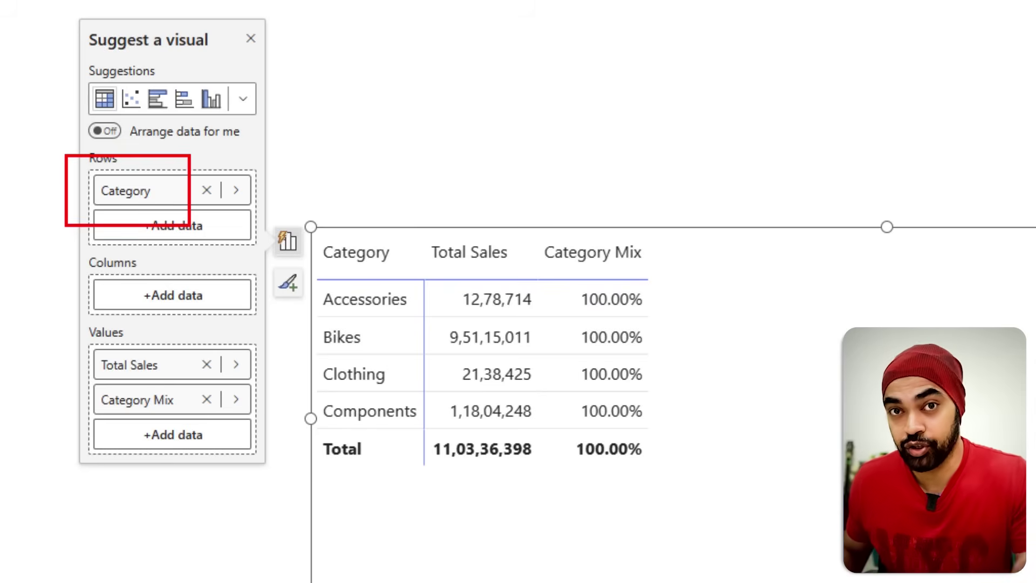
left_click(152, 195)
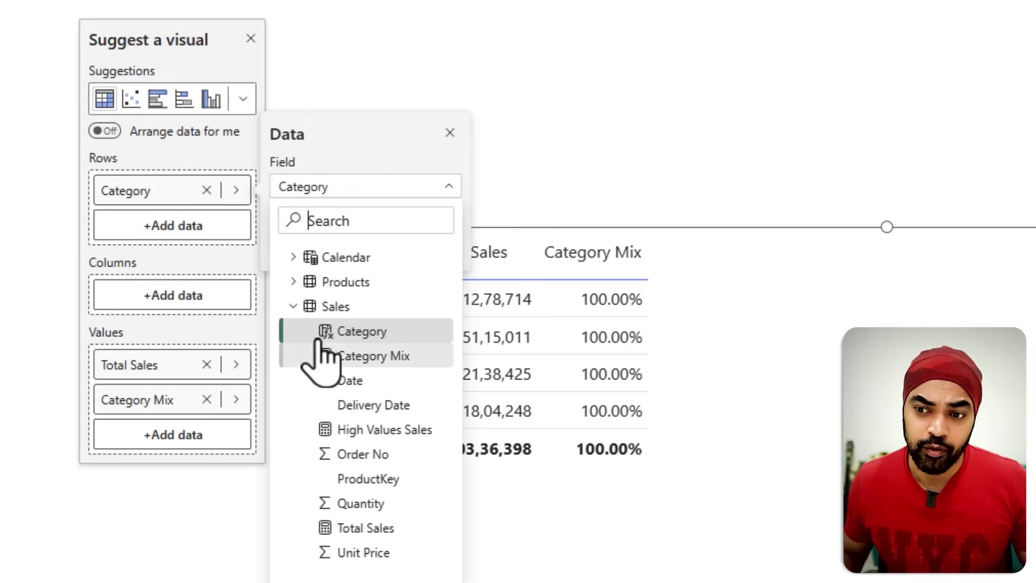
key("ctrl+2")
left_click_drag(311, 319, 398, 343)
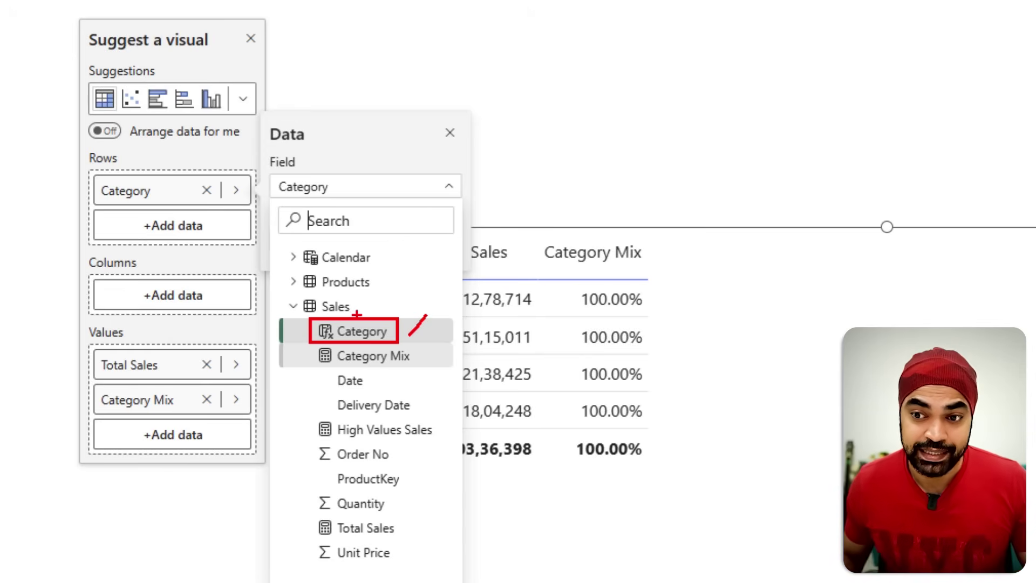
key("Escape")
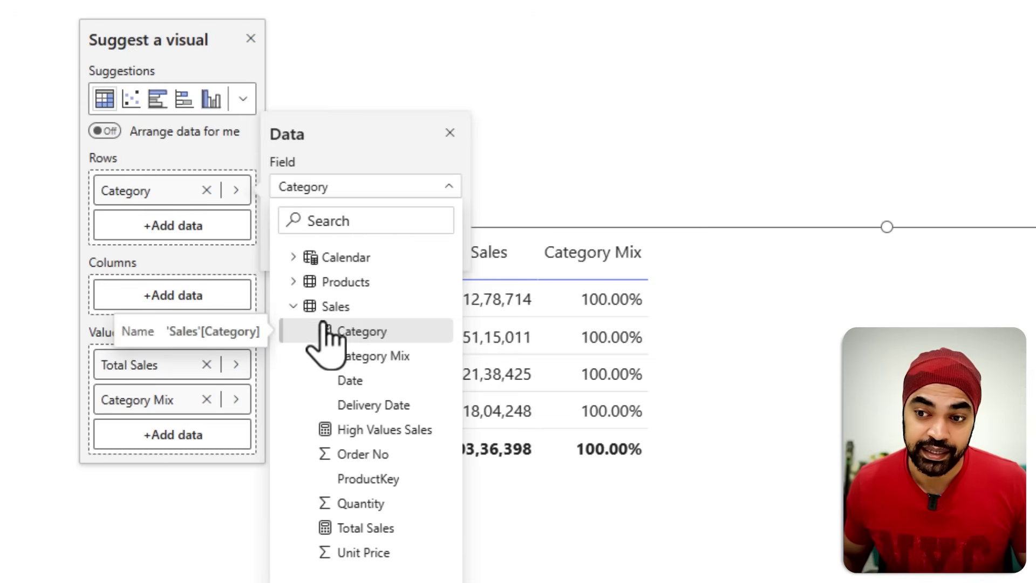
left_click(296, 282)
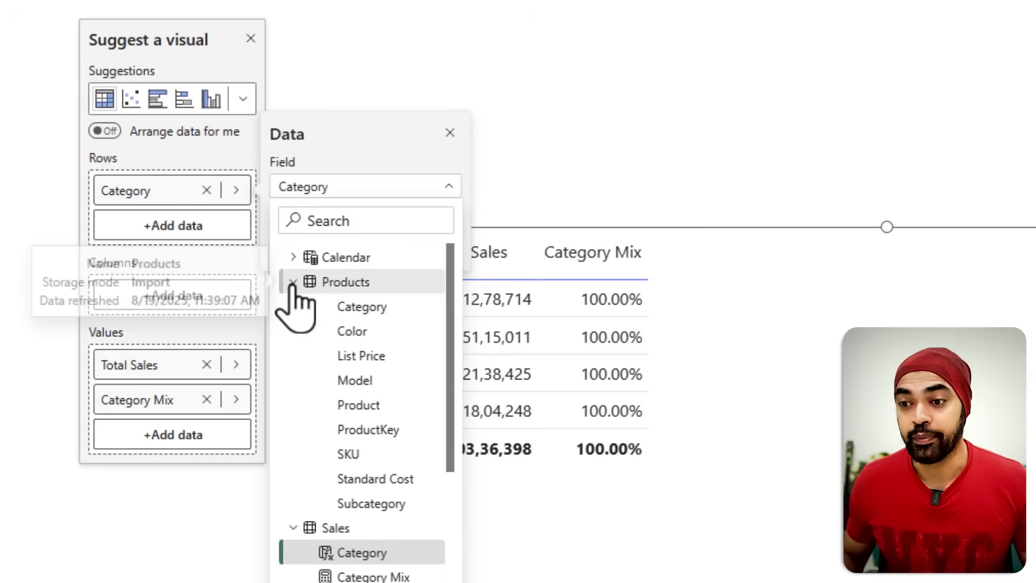
left_click(361, 307)
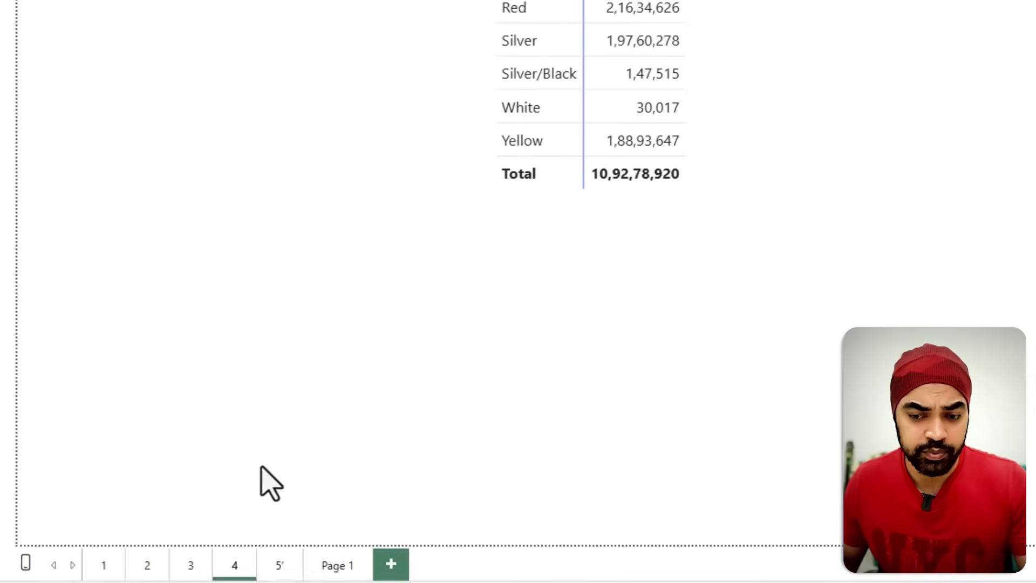
left_click(192, 569)
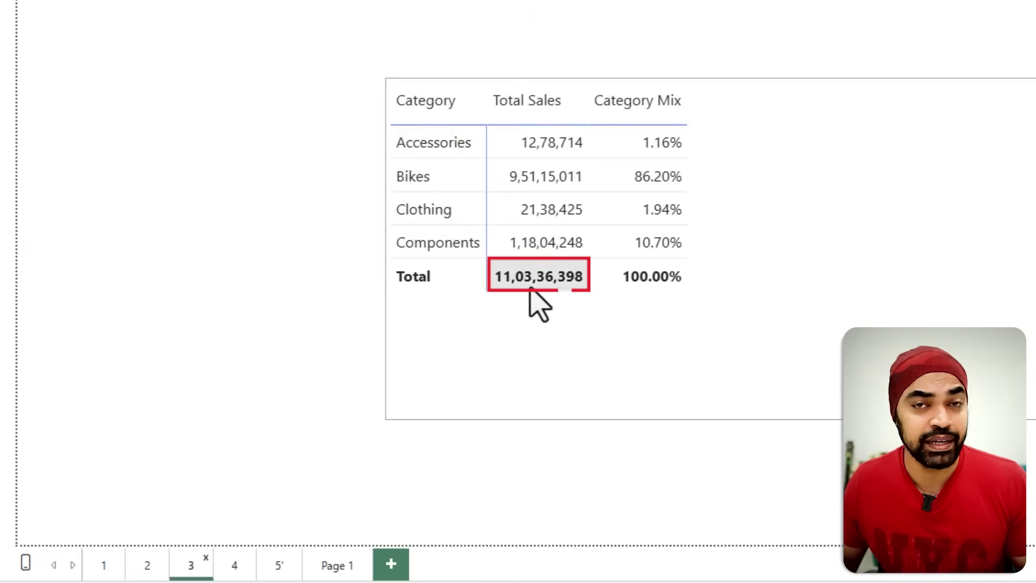
left_click(236, 566)
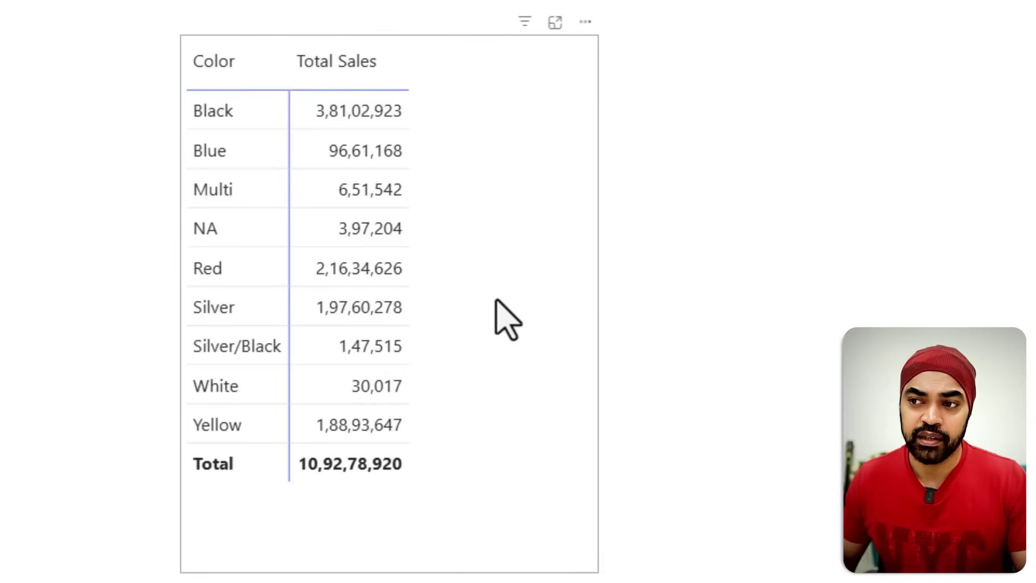
left_click(495, 300)
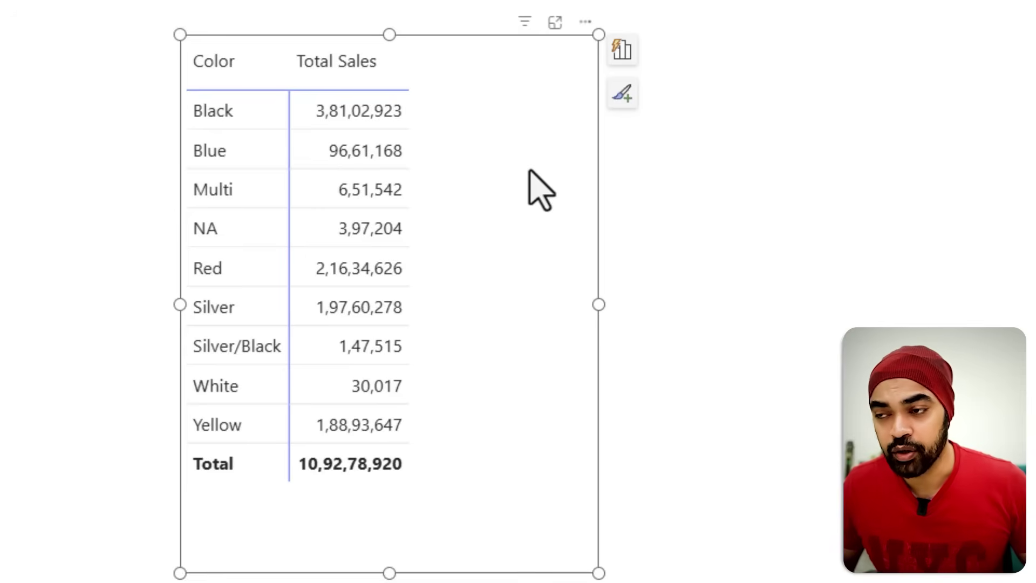
left_click_drag(511, 3, 544, 54)
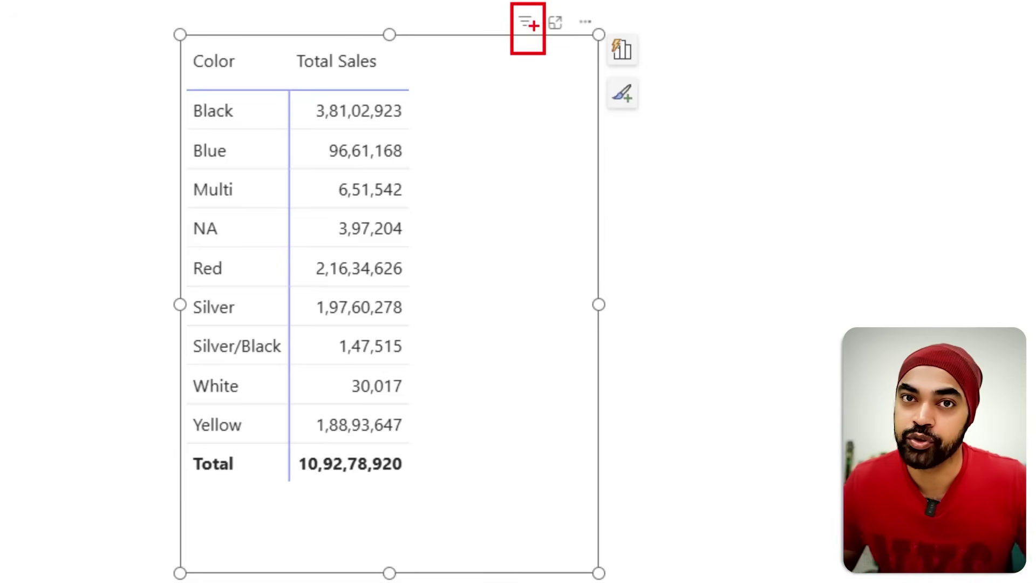
key("Escape")
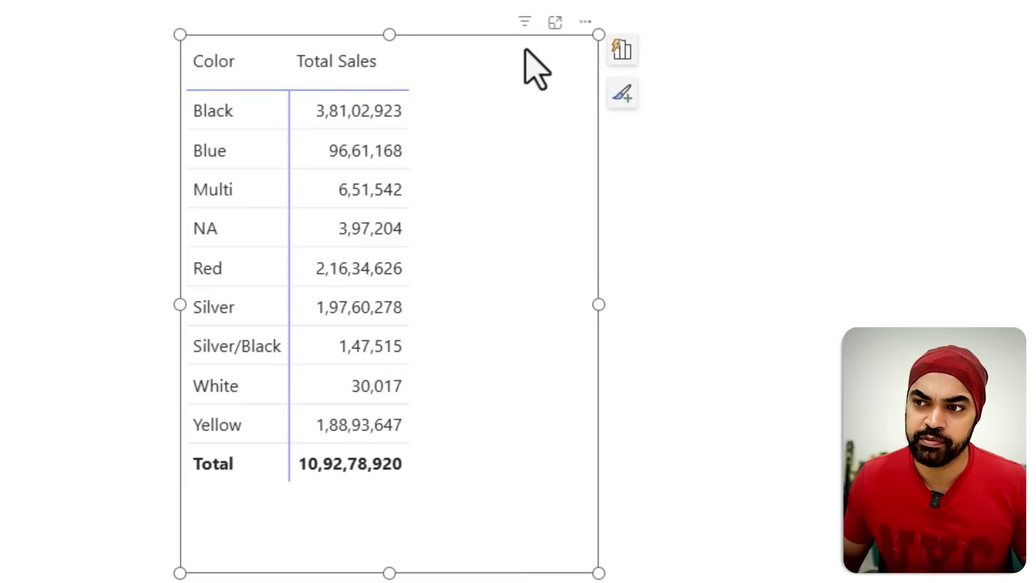
mouse_move(525, 26)
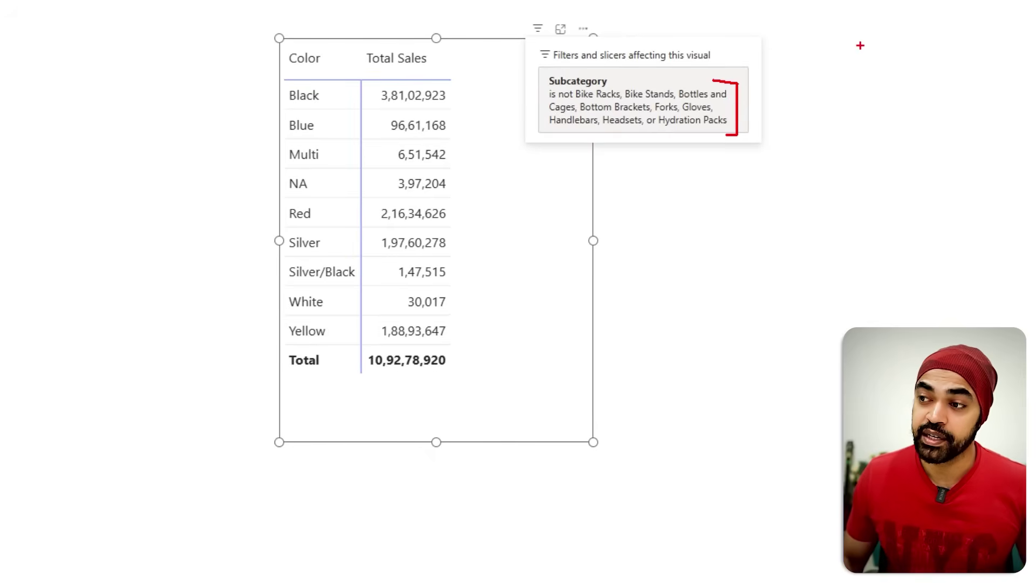
mouse_move(878, 38)
left_mouse_down()
mouse_move(902, 36)
mouse_move(949, 198)
mouse_move(911, 325)
left_mouse_up()
mouse_move(48, 42)
left_mouse_down()
mouse_move(81, 190)
mouse_move(103, 426)
left_mouse_up()
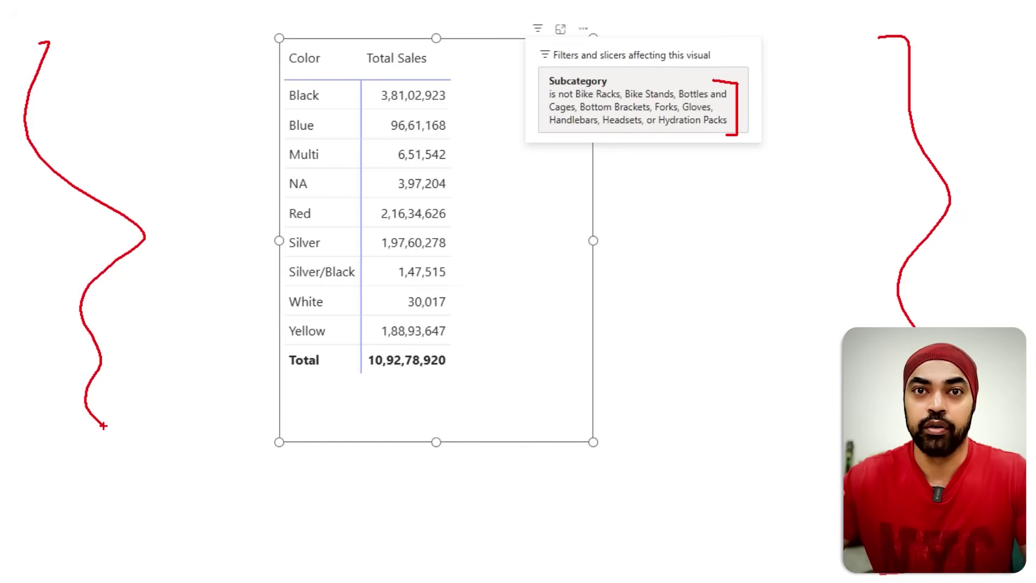
key("Escape")
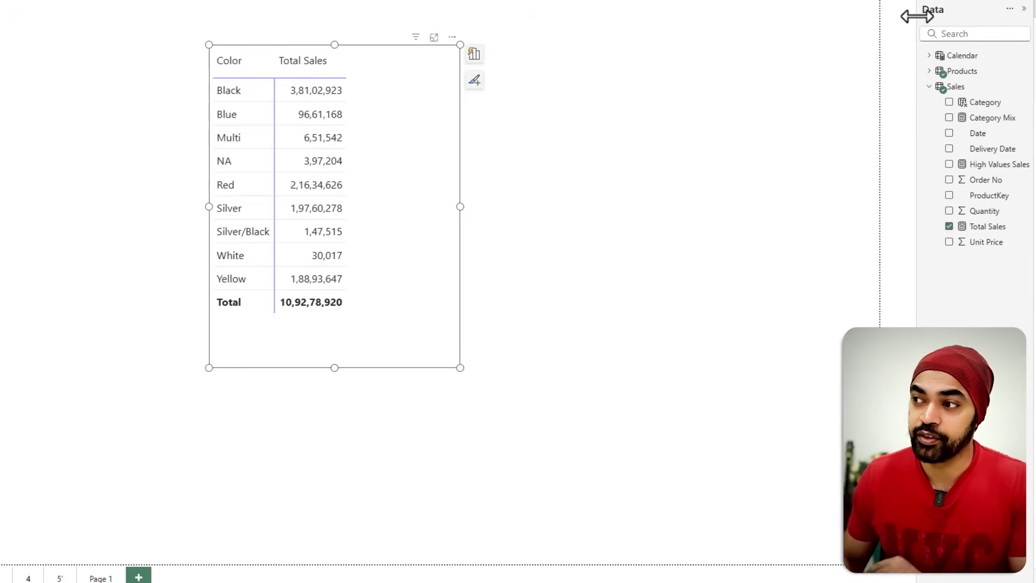
Show the Filters pane and clear the Subcategory page filter on the Color table
left_click(782, 69)
left_click(250, 44)
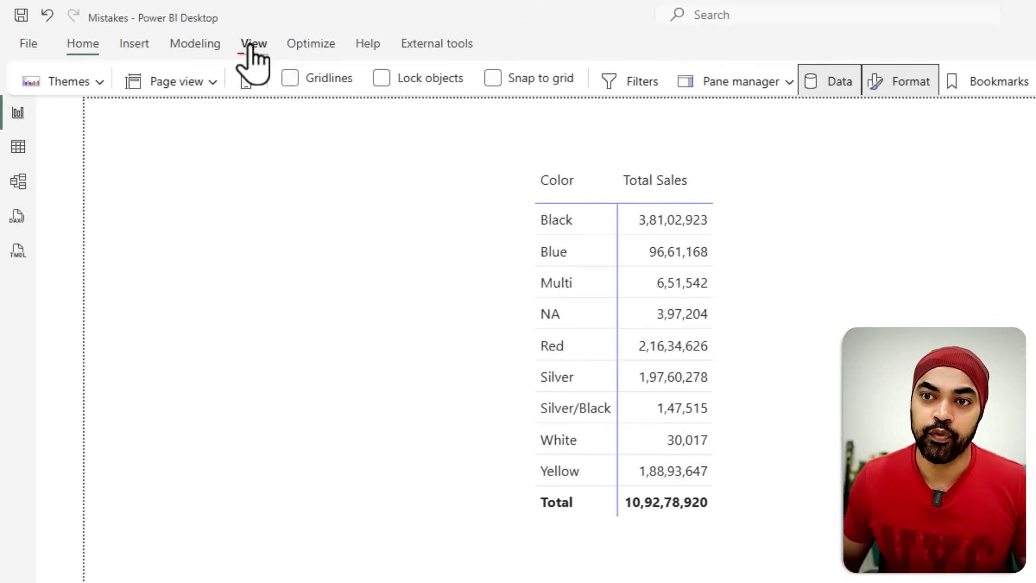
left_click(632, 86)
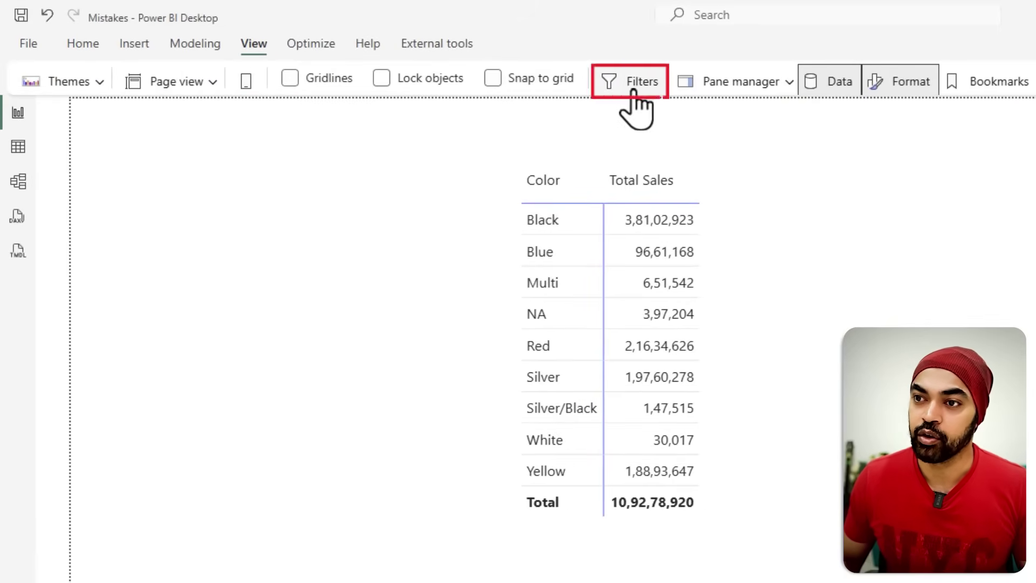
left_click(879, 66)
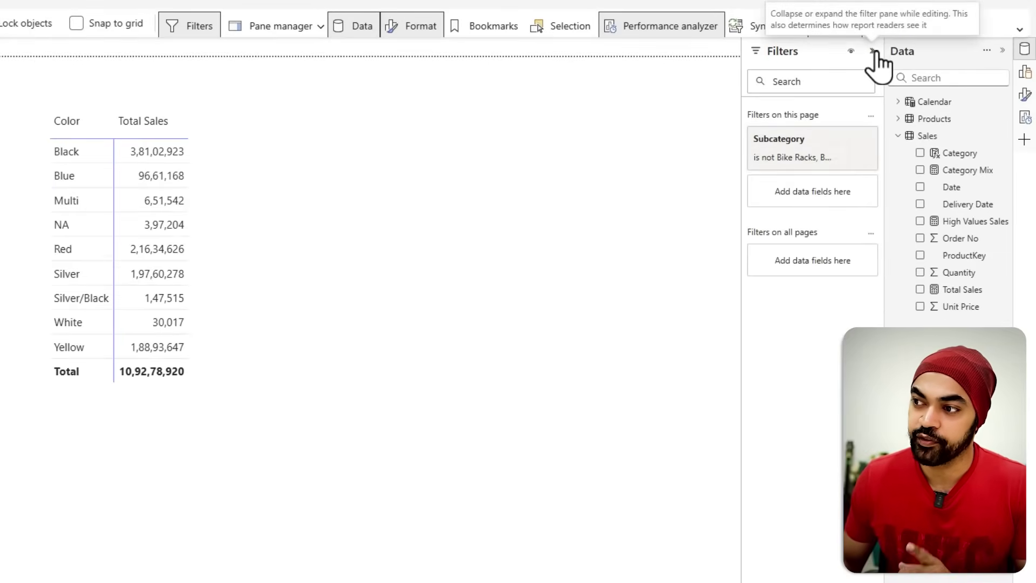
left_click(820, 158)
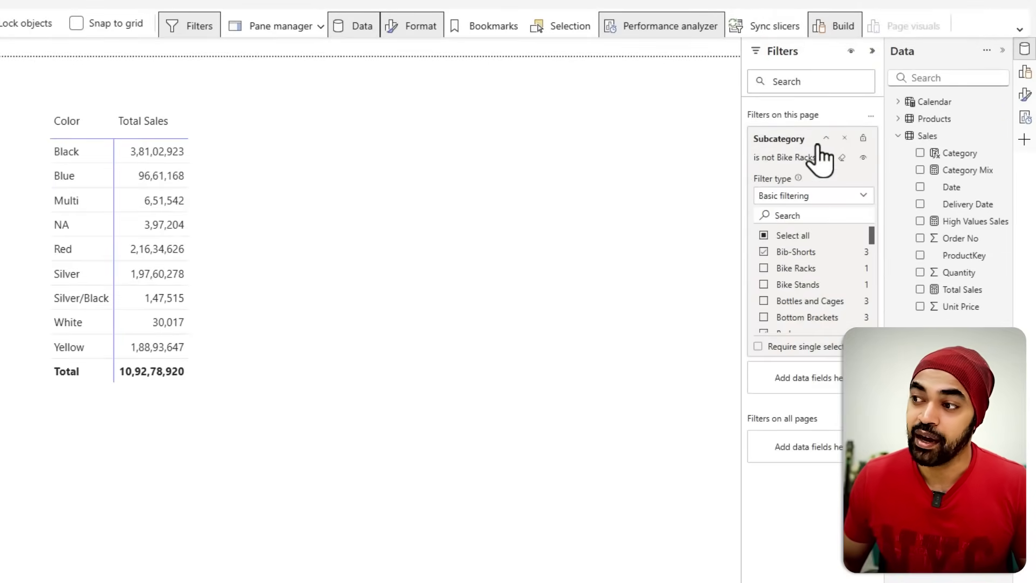
scroll(832, 289, "down", 10)
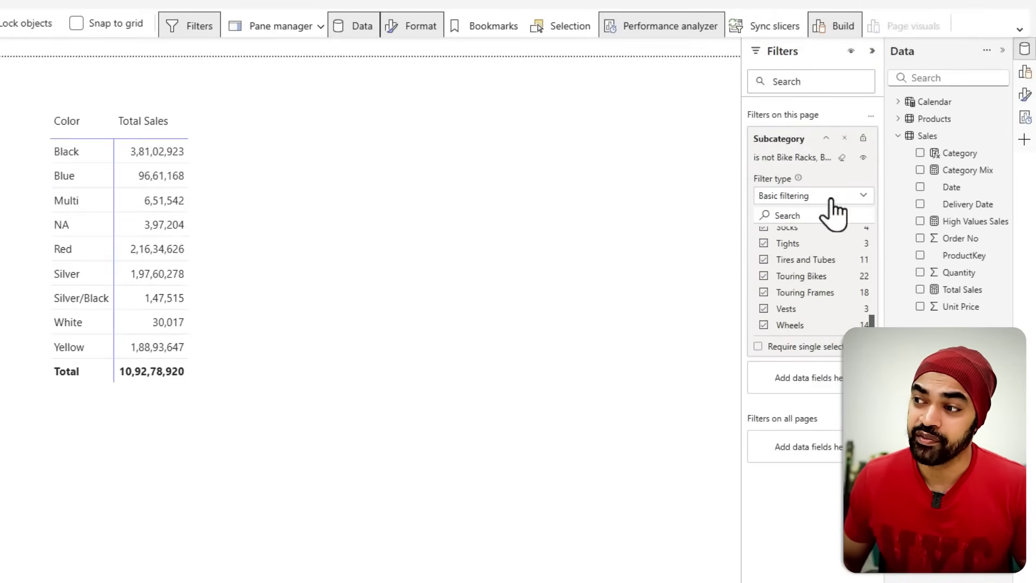
left_click(841, 158)
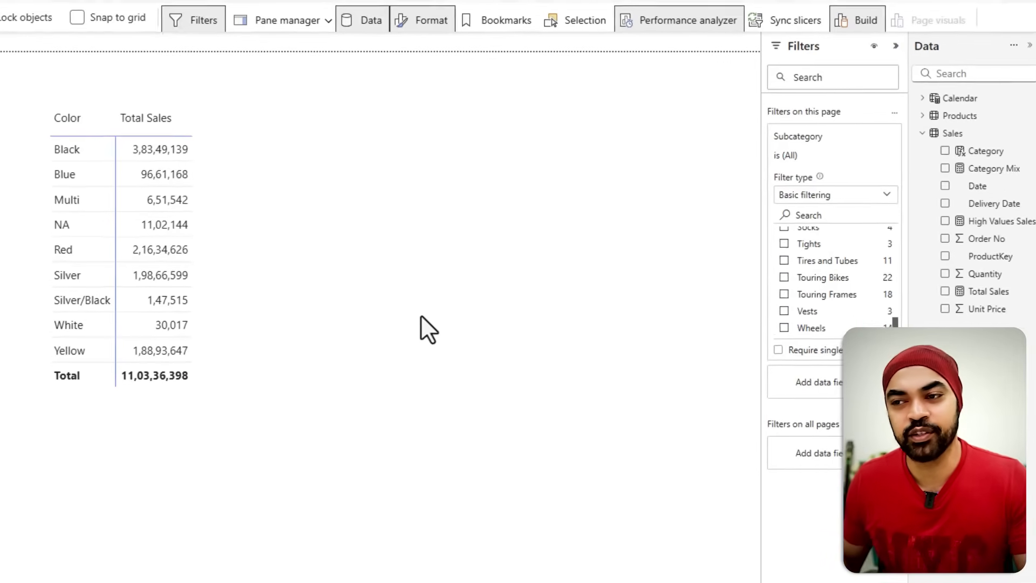
left_click(287, 309)
mouse_move(336, 43)
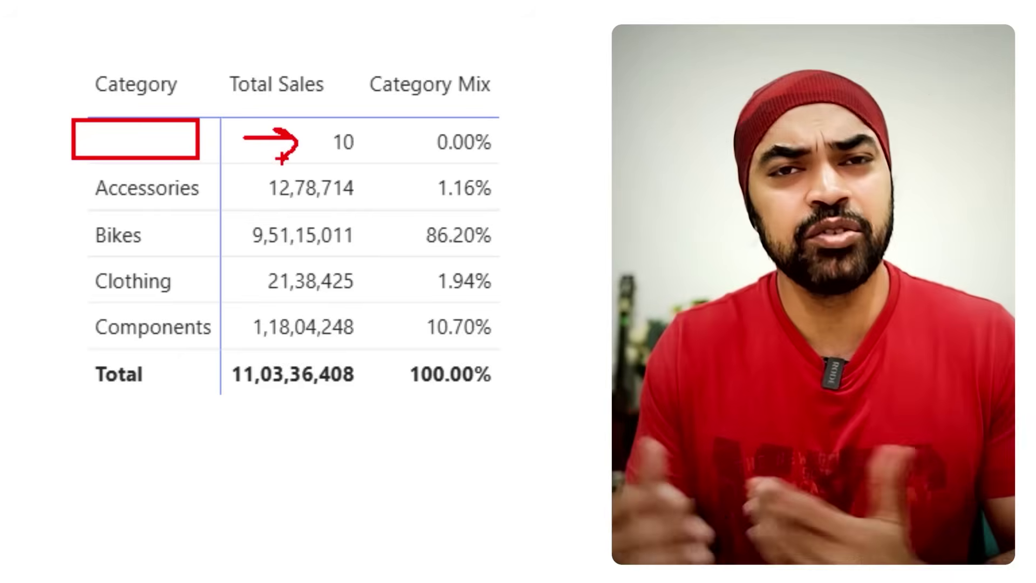
Switch to Table view to inspect the Sales table's rows
left_click_drag(333, 161, 349, 161)
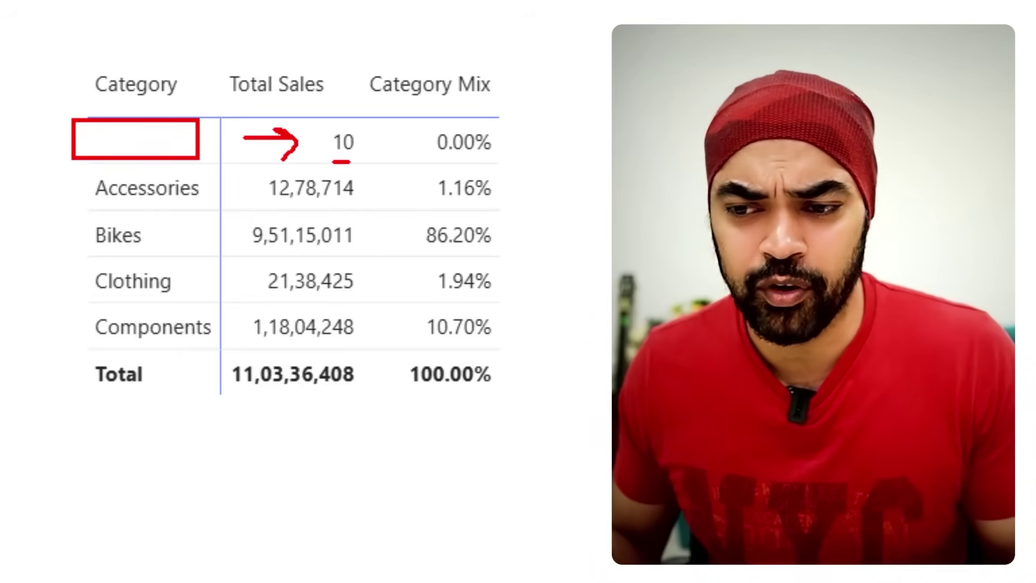
left_click_drag(115, 160, 164, 160)
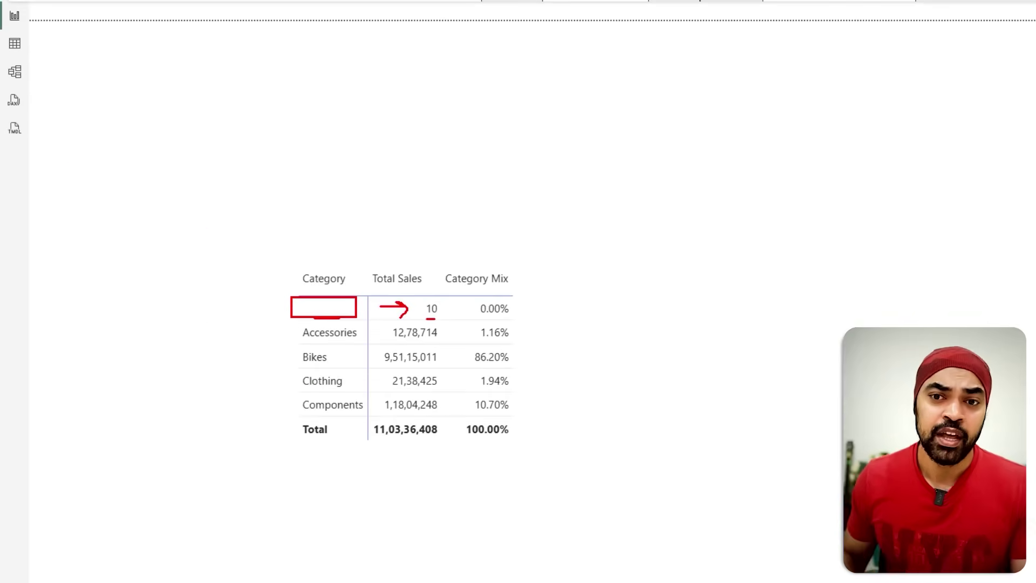
left_click(15, 44)
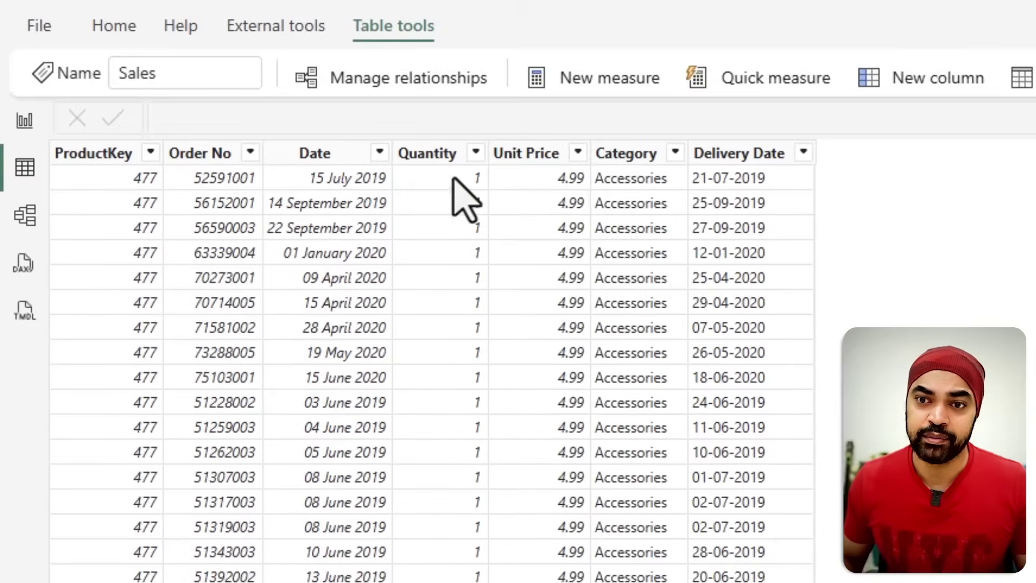
Add a Sales calculated column: Column = RELATED(Products[ProductKey])
right_click(494, 196)
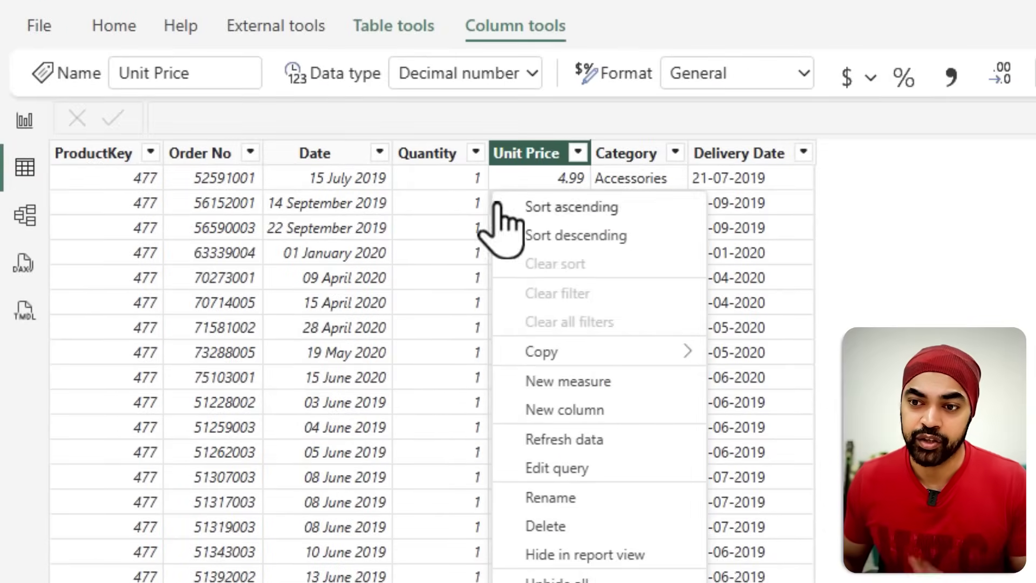
left_click(600, 419)
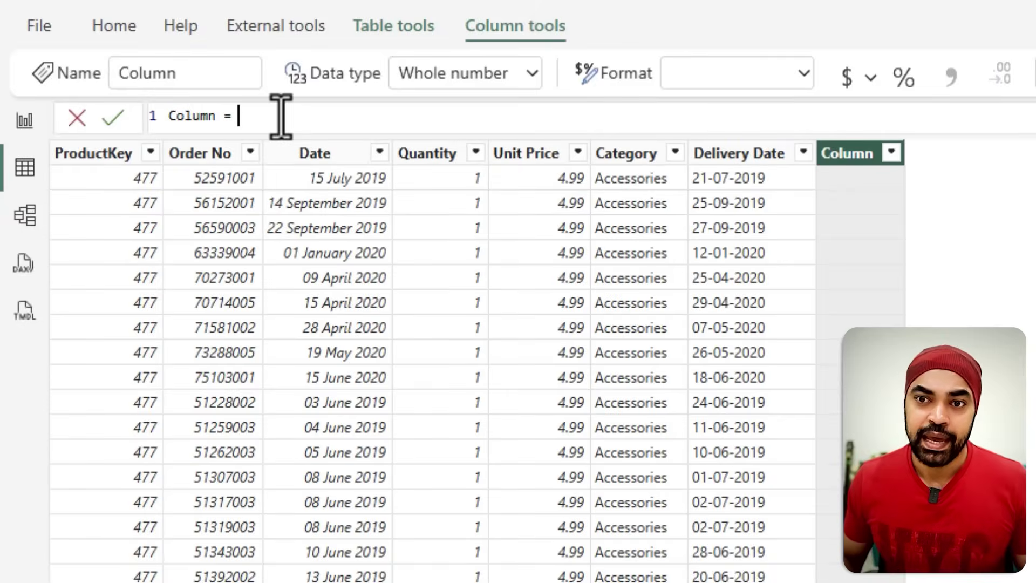
scroll(280, 116, "up", 2)
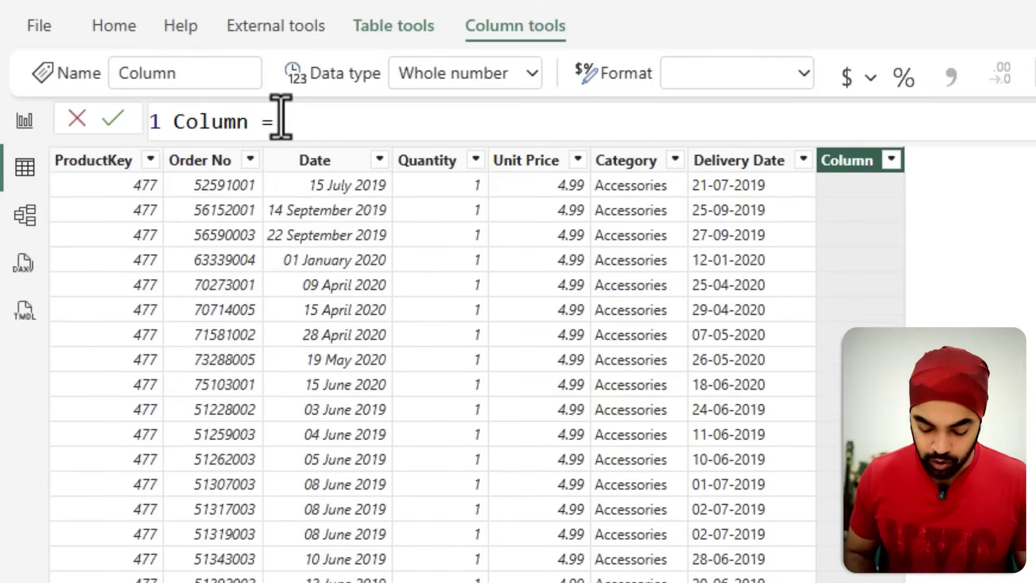
type("RELATED(rpo")
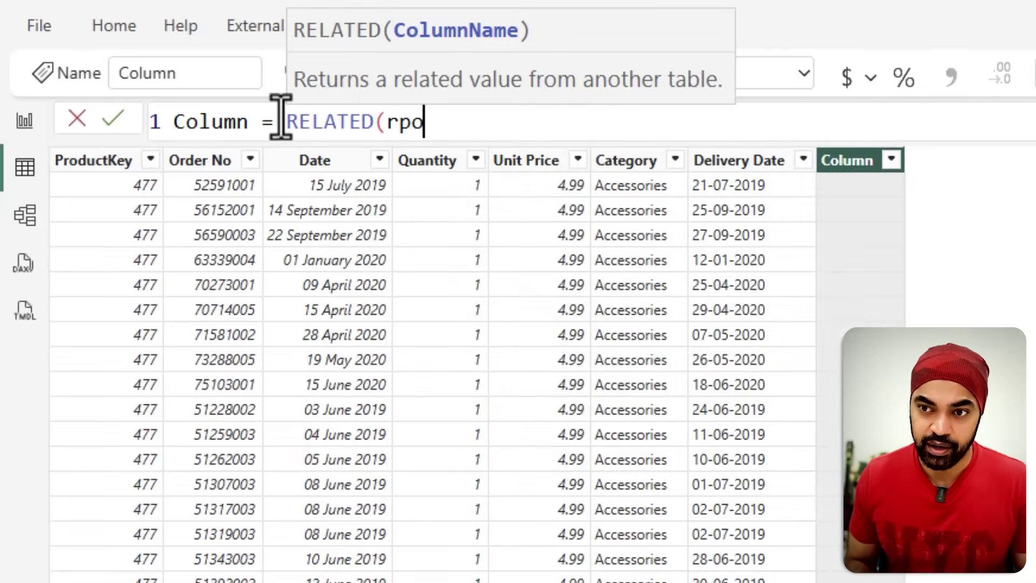
key("BackSpace")
key("BackSpace")
key("BackSpace")
type("por")
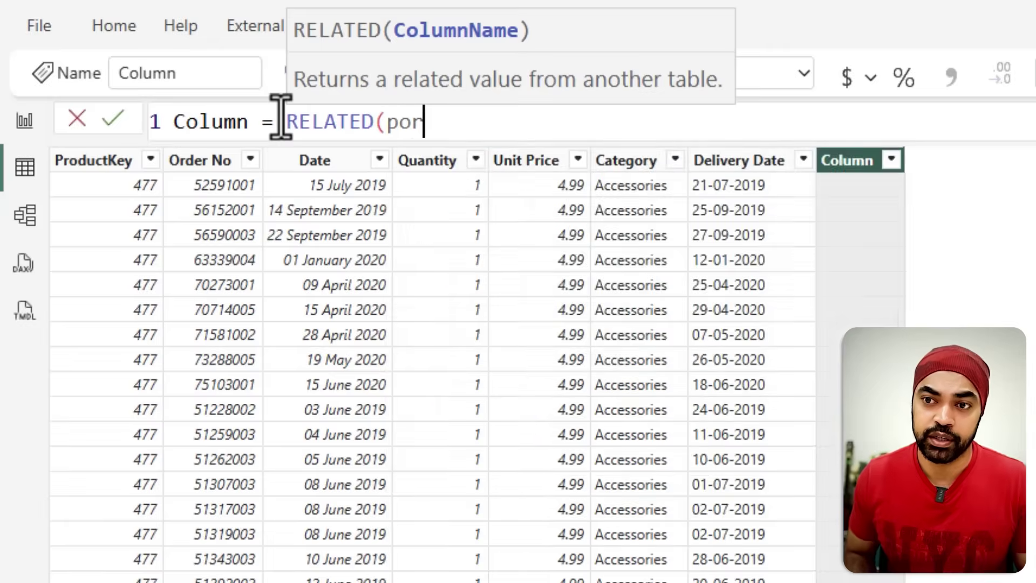
key("BackSpace")
type("r")
key("Down")
key("Down")
key("Down")
key("Down")
key("Down")
key("Down")
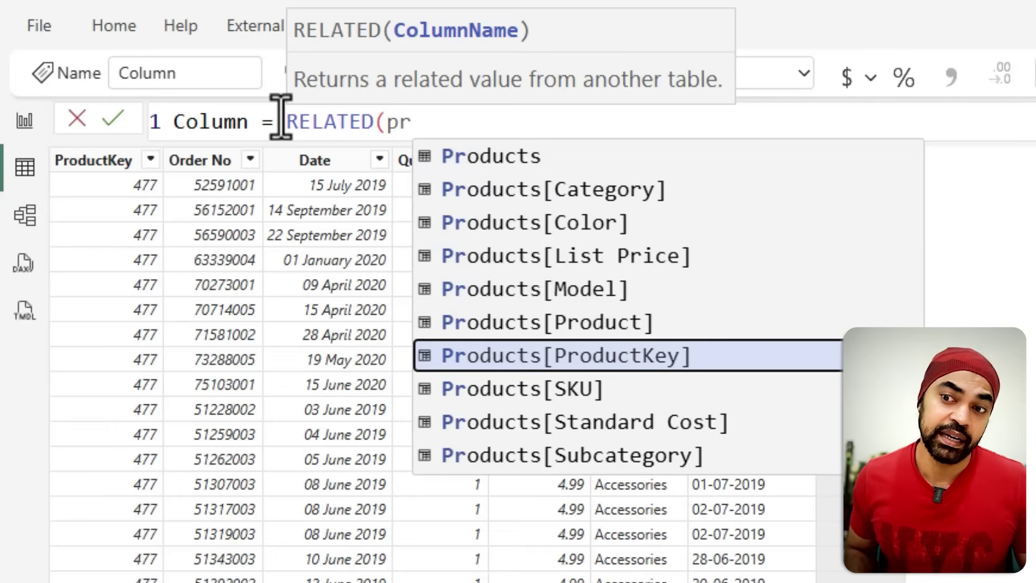
key("Tab")
Commit the column and filter it to show only (Blank) rows
key("Return")
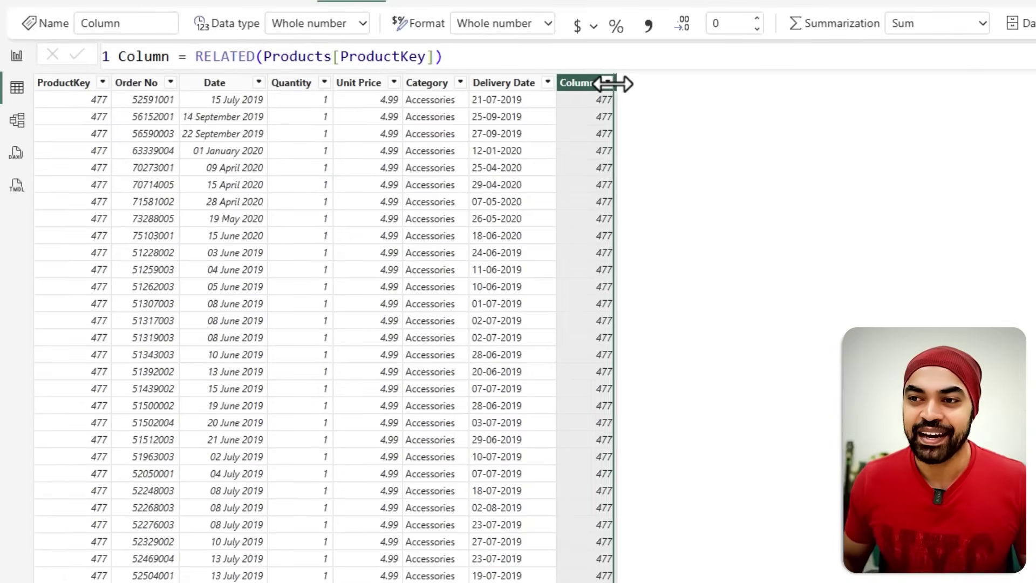
left_click(607, 81)
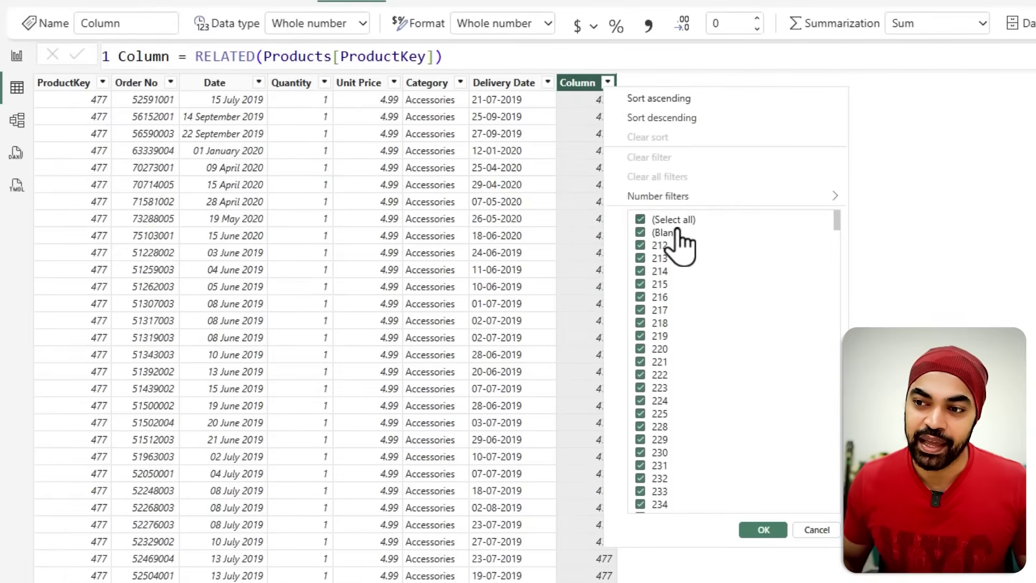
left_click(763, 529)
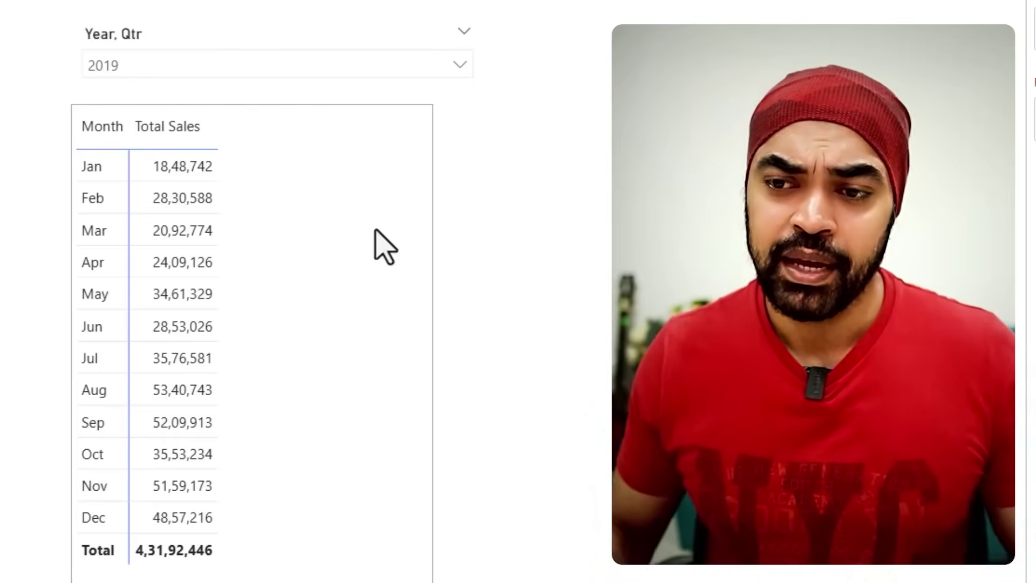
Add an inactive relationship from Sales[Delivery Date] to Calendar[Date]
left_click_drag(150, 139, 170, 119)
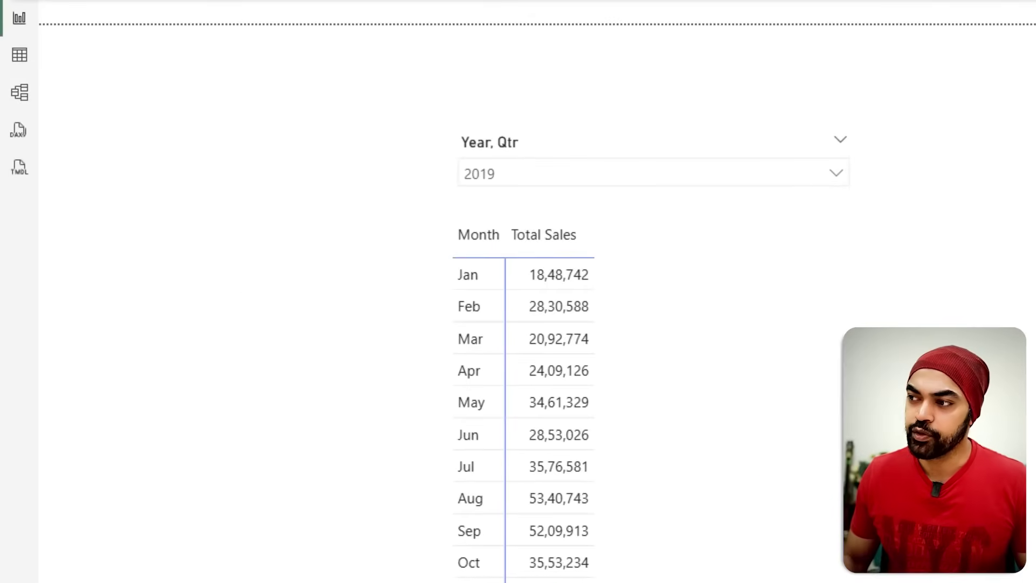
left_click(19, 92)
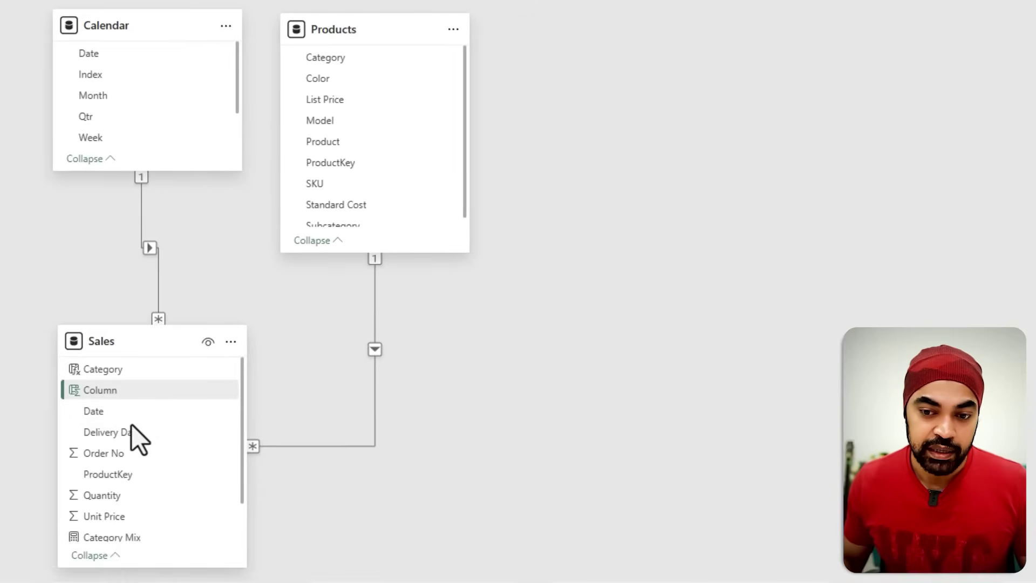
left_click_drag(110, 436, 145, 48)
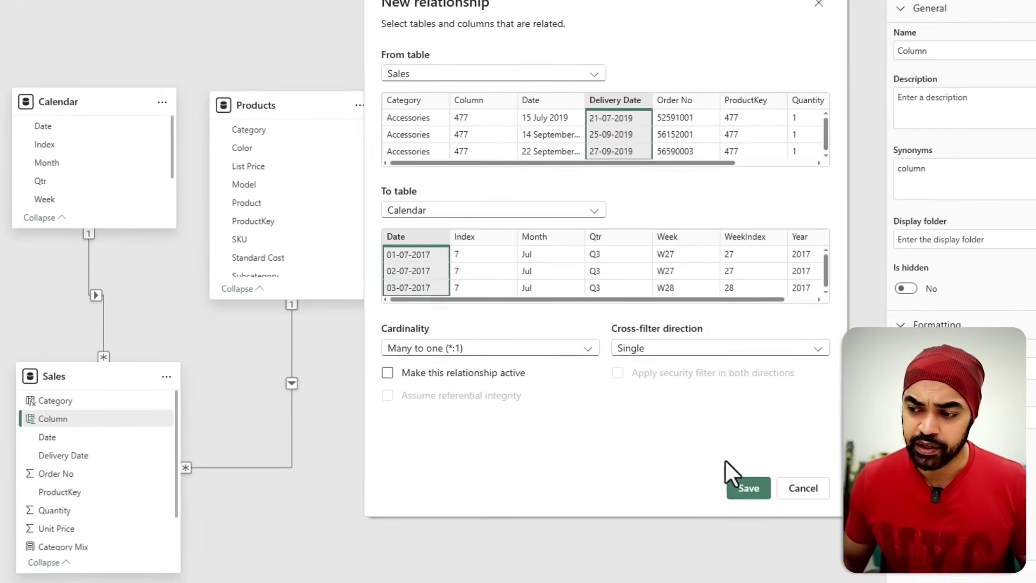
left_click(745, 491)
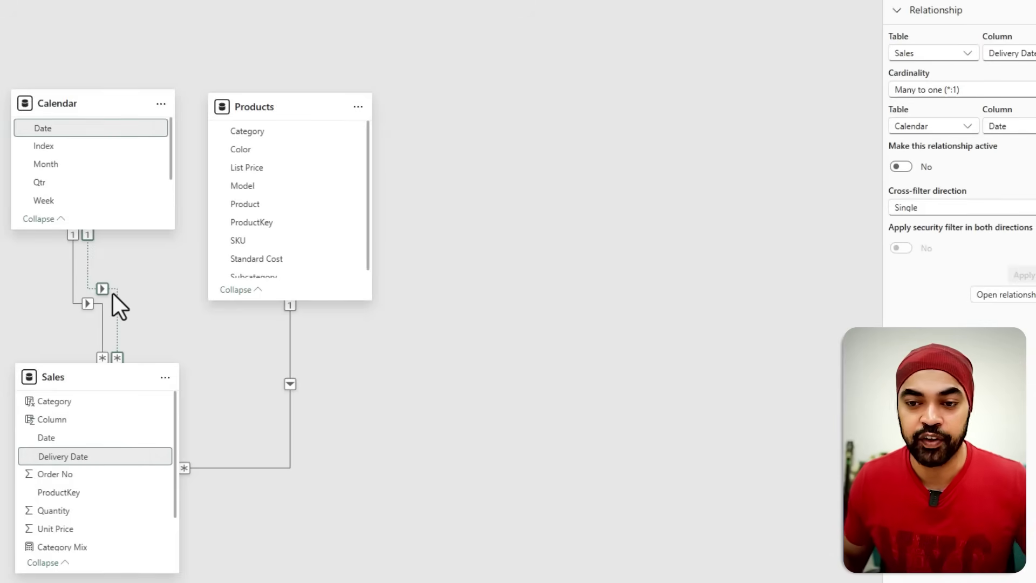
Begin the Delivered Sales measure as CALCULATE([Total Sales], …) on the report page
left_click(15, 21)
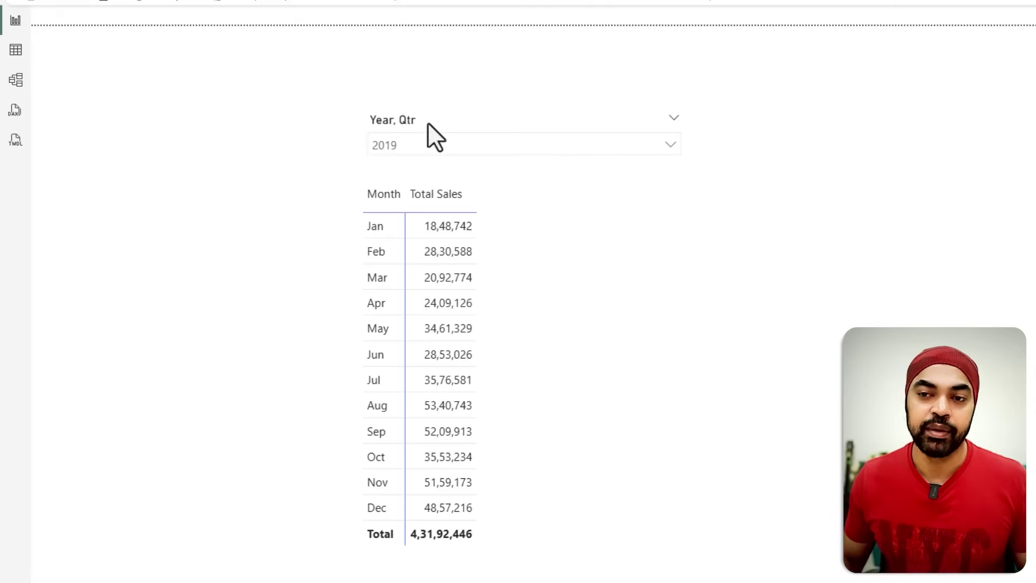
type("Deliver")
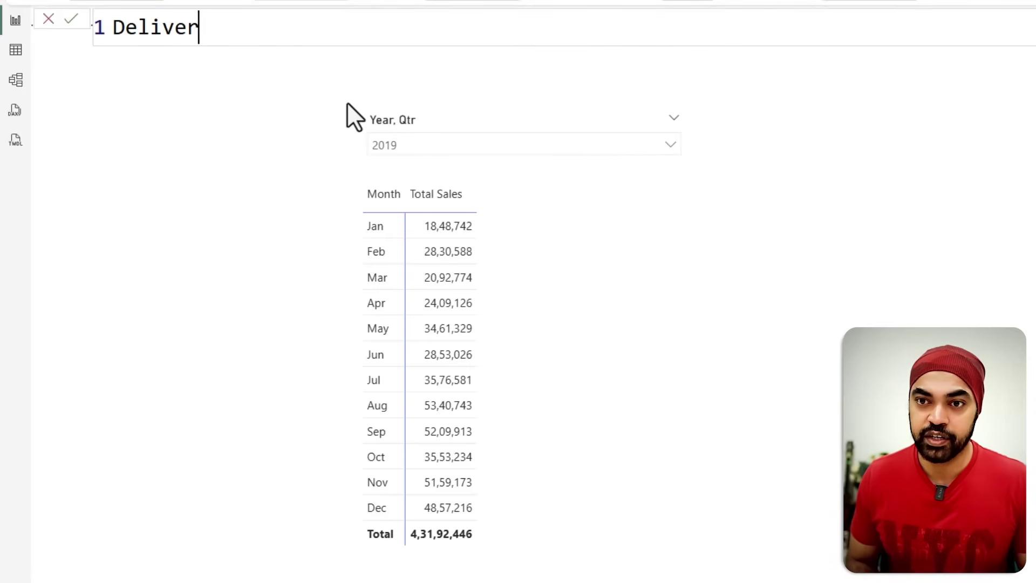
type("ed Sales =")
key("shift+Return")
type("cal")
key("Tab")
key("shift+Return")
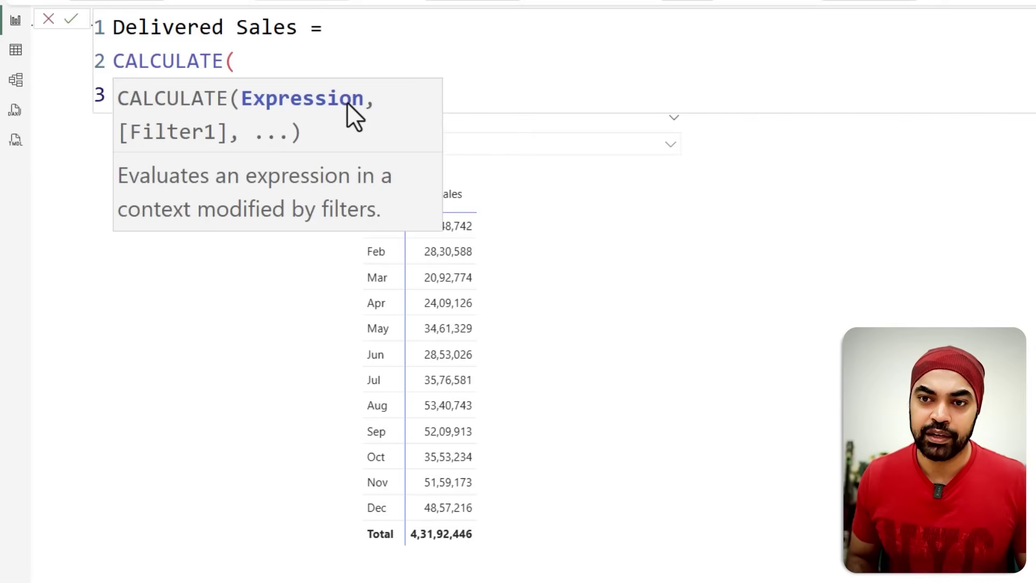
type("pt")
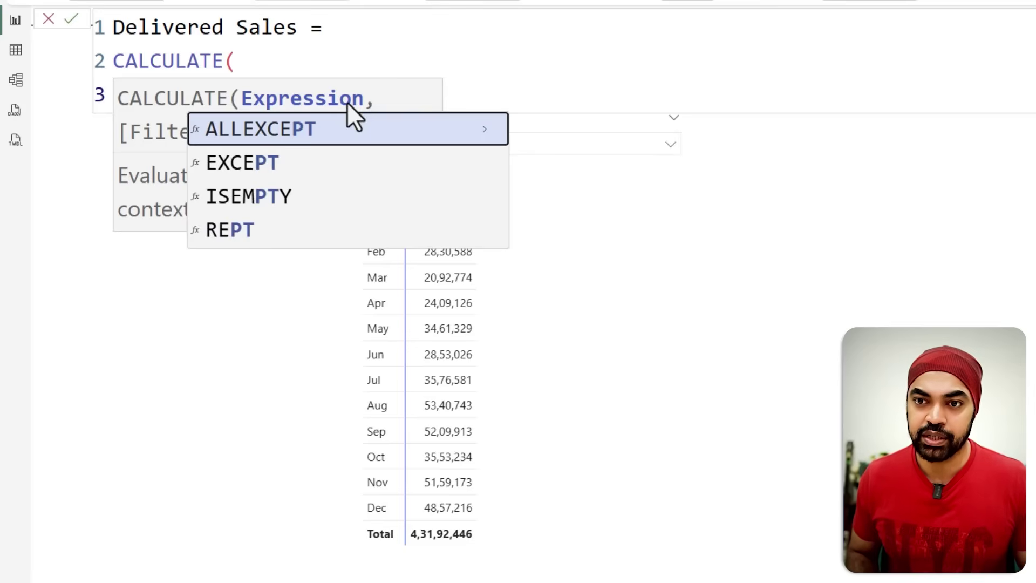
key("Escape")
key("BackSpace")
key("BackSpace")
type("[t")
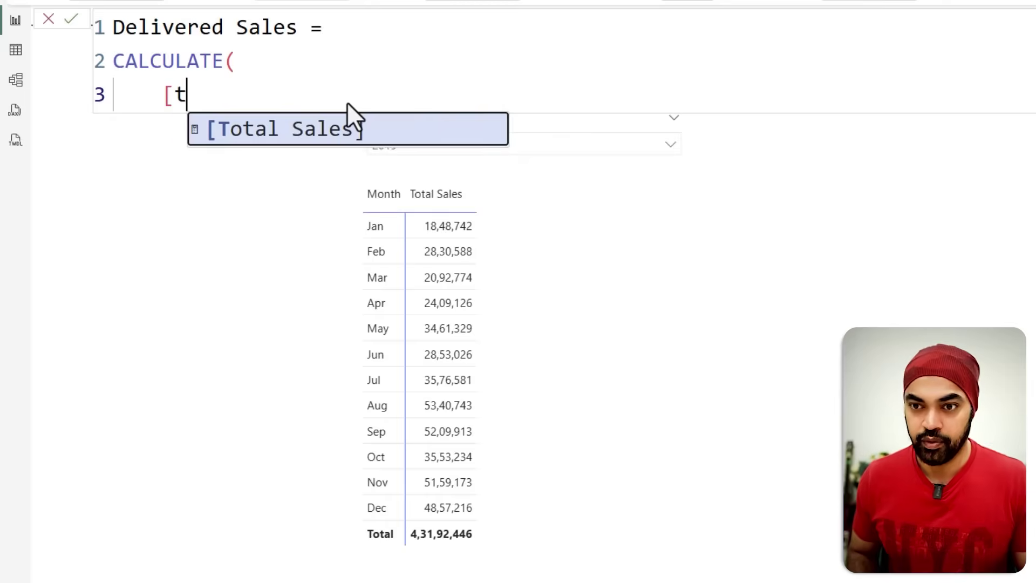
key("Tab")
type(",")
key("shift+Return")
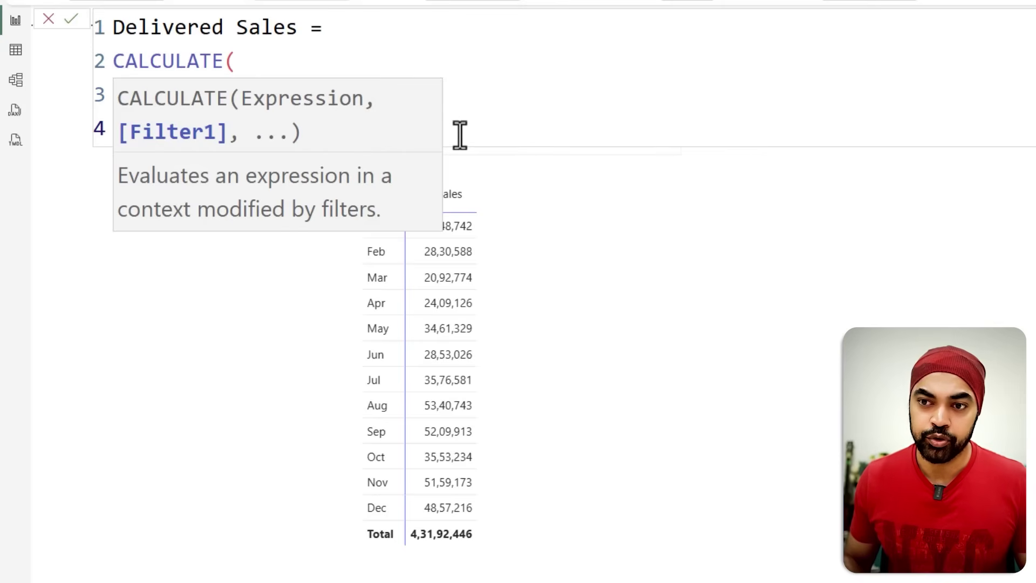
Finish with USERELATIONSHIP('Calendar'[Date], Sales[Delivery Date]) and add Delivered Sales to the monthly table
key("Escape")
type("us")
key("Down")
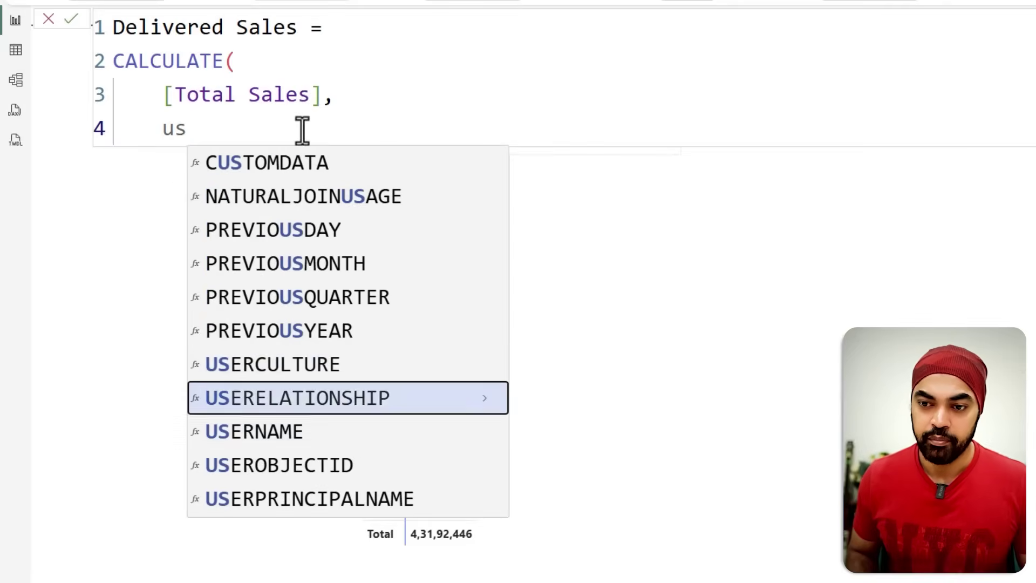
key("Tab")
type("ca")
key("Down")
key("Tab")
type(",")
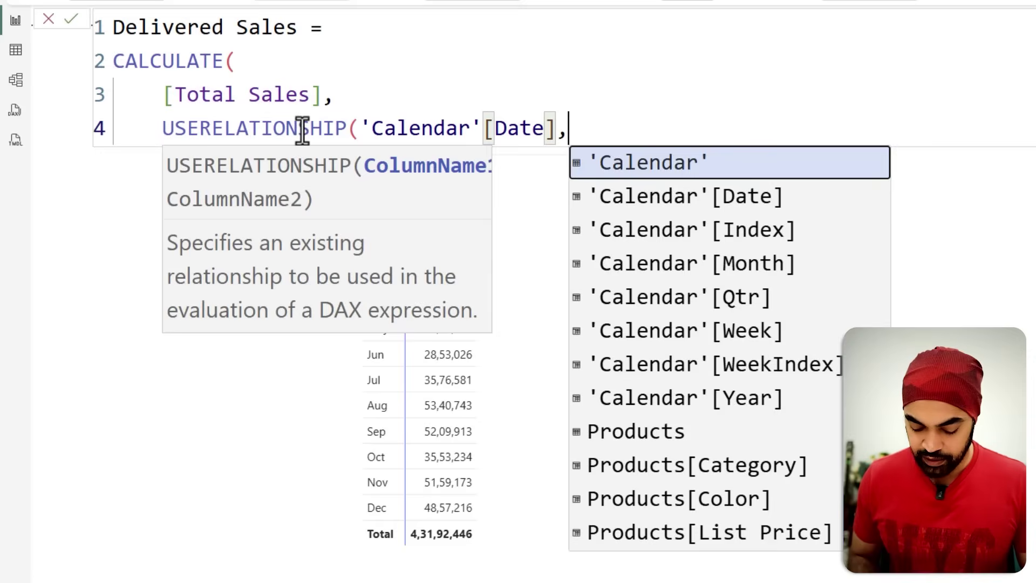
type(" de")
key("Tab")
type(")")
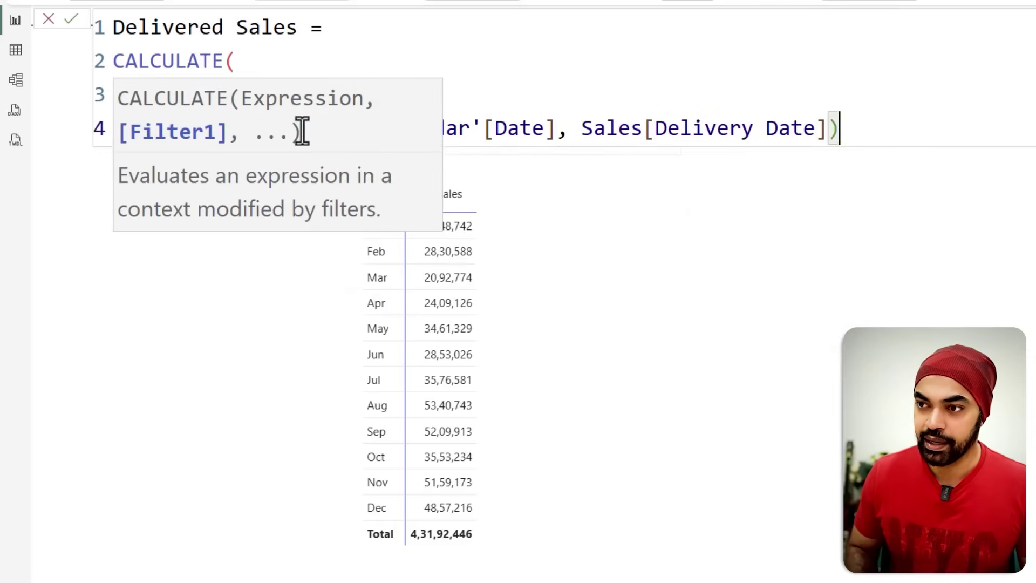
key("shift+Return")
type(")")
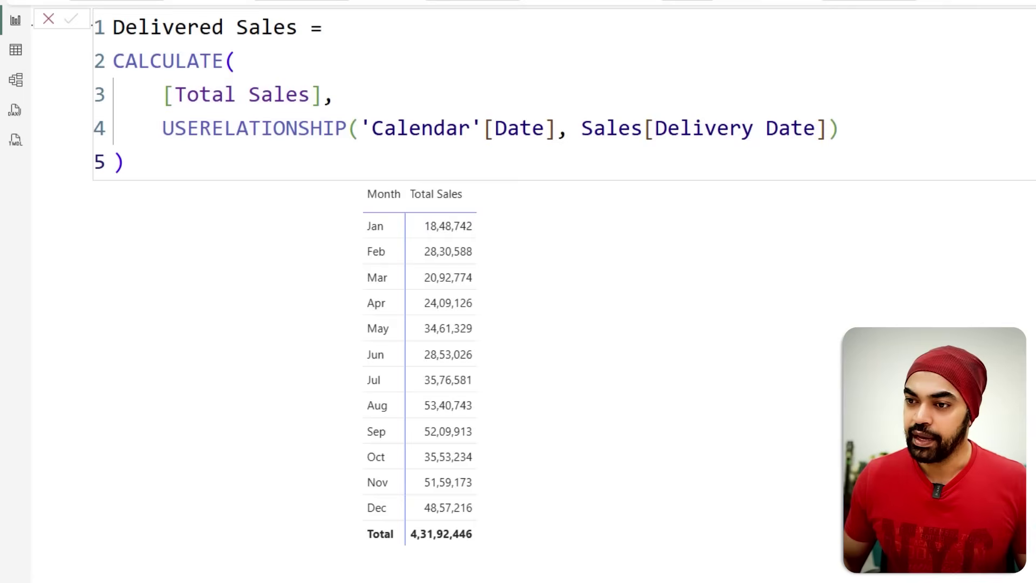
left_click_drag(1033, 302, 500, 302)
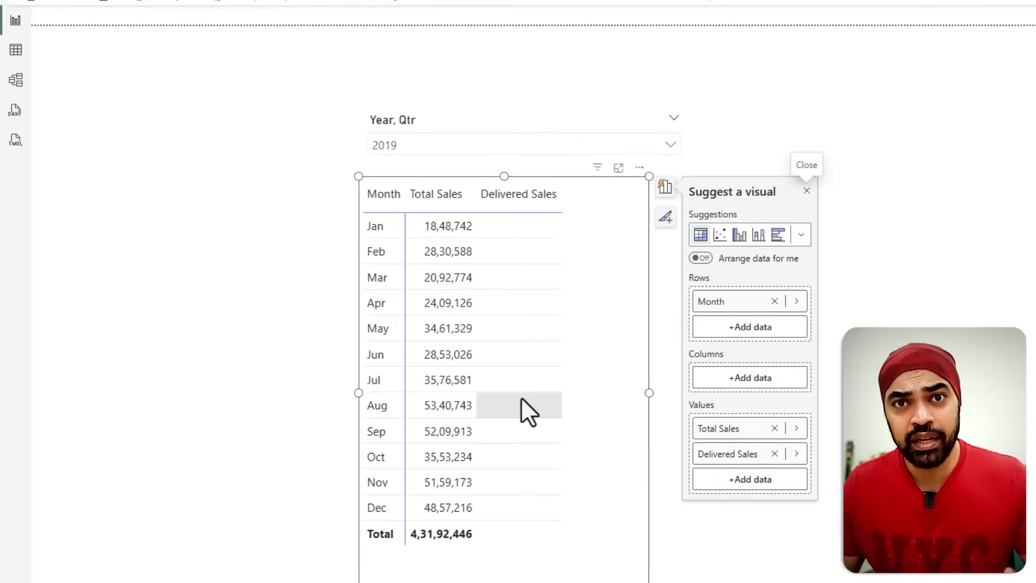
In Table view, check the Sales table's Date column, which is typed as Date
left_click(15, 60)
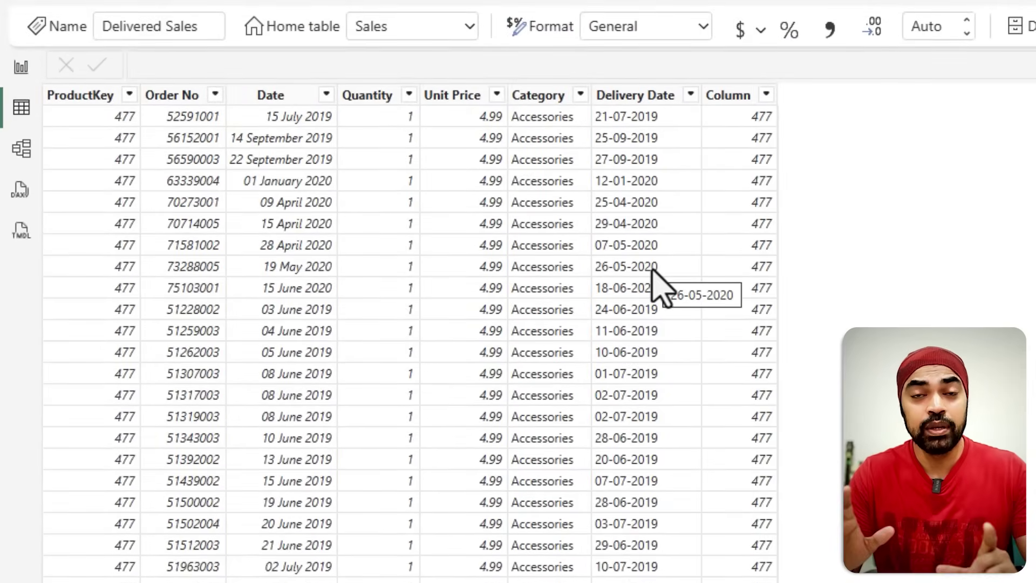
key("ctrl+2")
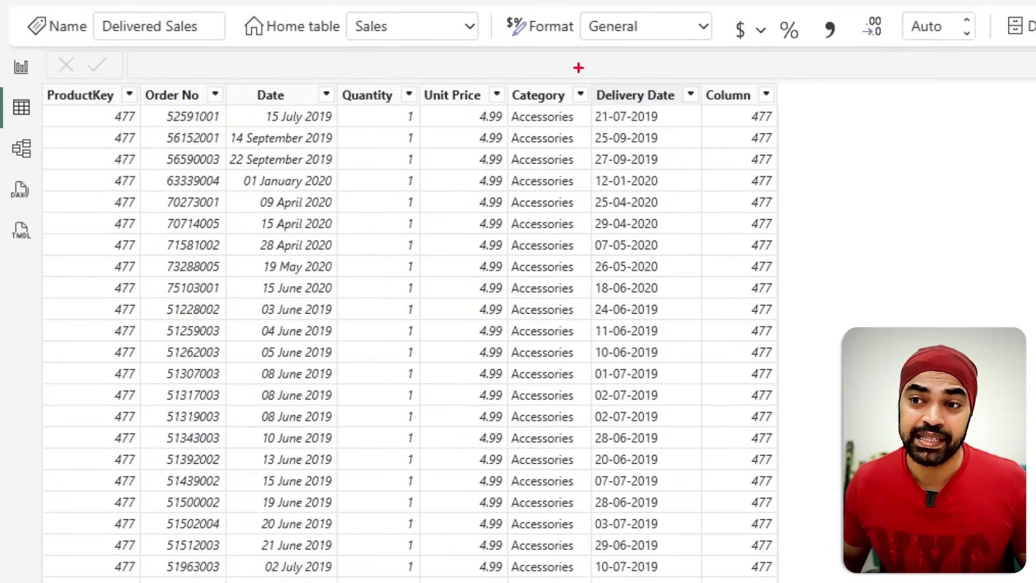
left_click_drag(580, 80, 678, 197)
mouse_move(641, 118)
left_mouse_down()
mouse_move(509, 67)
mouse_move(337, 90)
left_mouse_up()
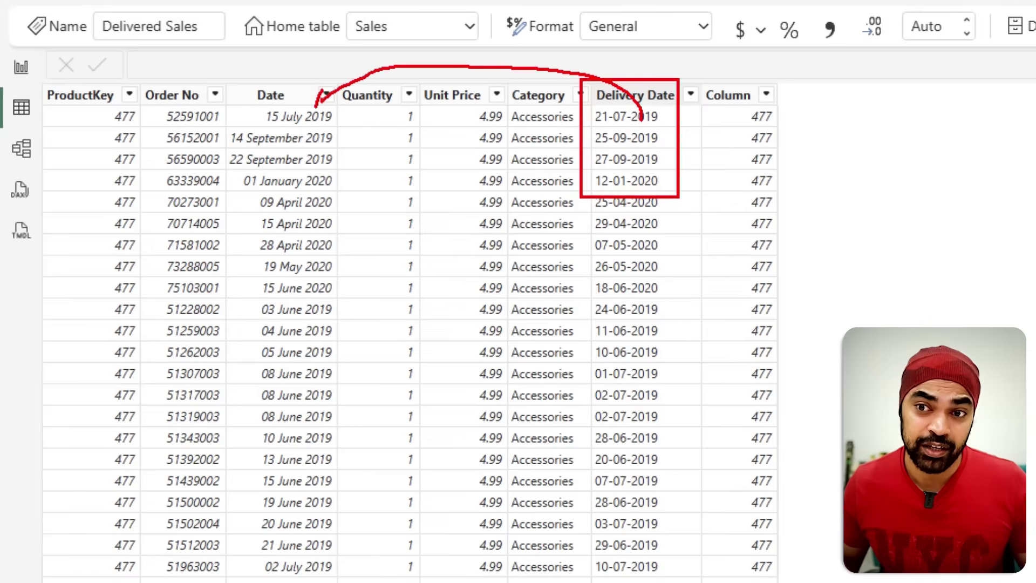
key("Escape")
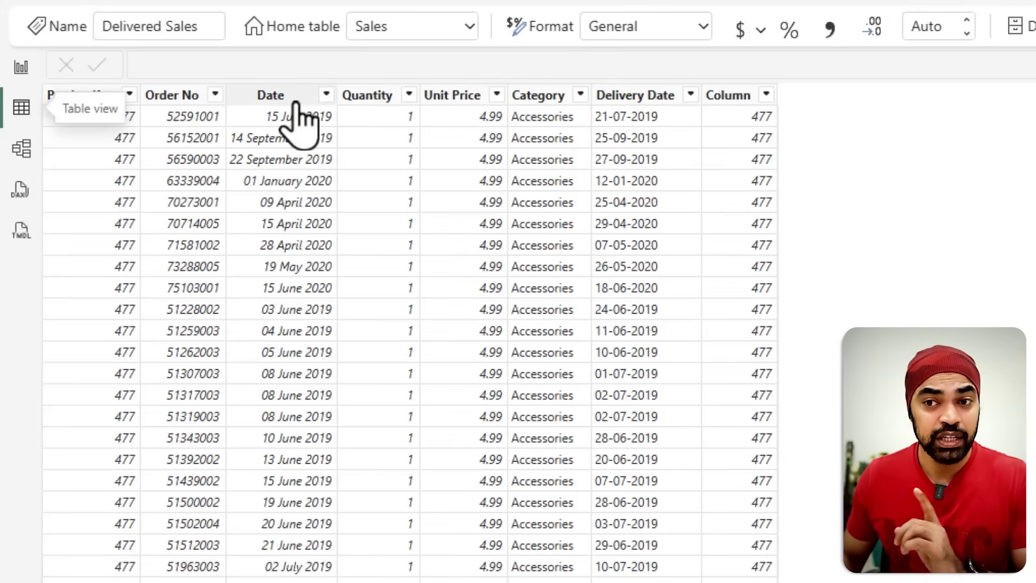
left_click(296, 97)
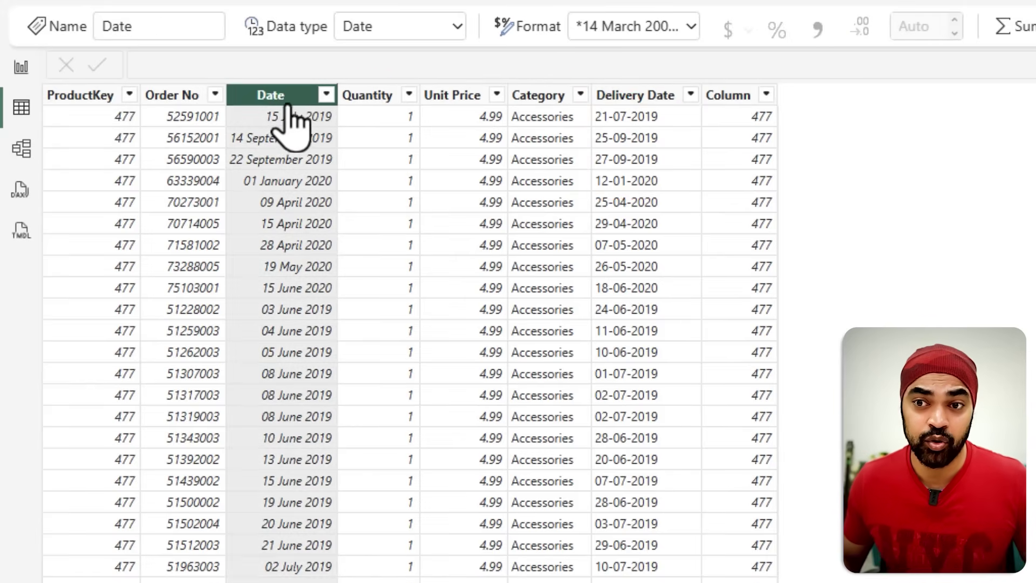
key("ctrl+2")
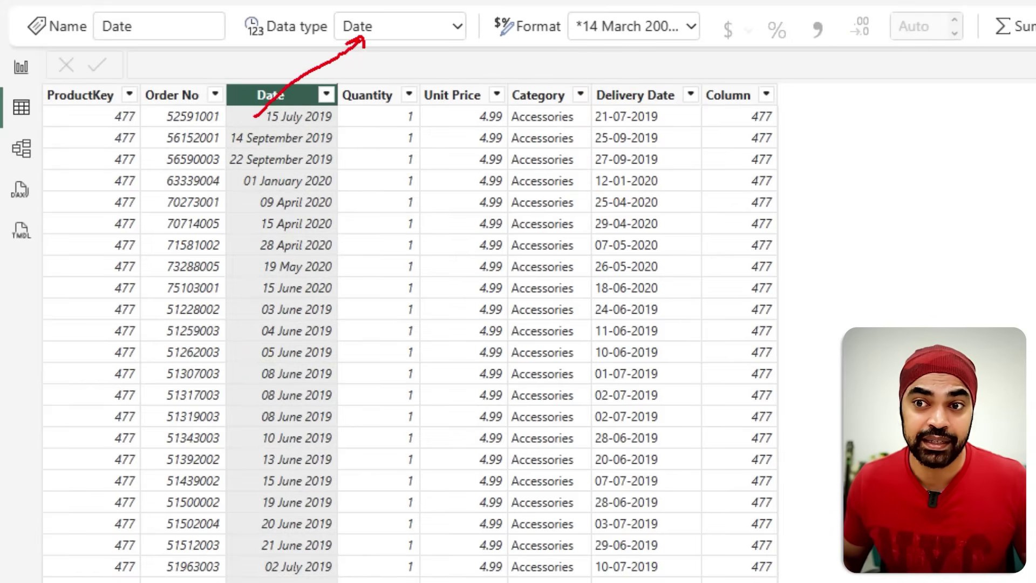
key("Escape")
Confirm Delivery Date is stored as Text, then open the Sales query in Power Query Editor
left_click(651, 100)
key("ctrl+2")
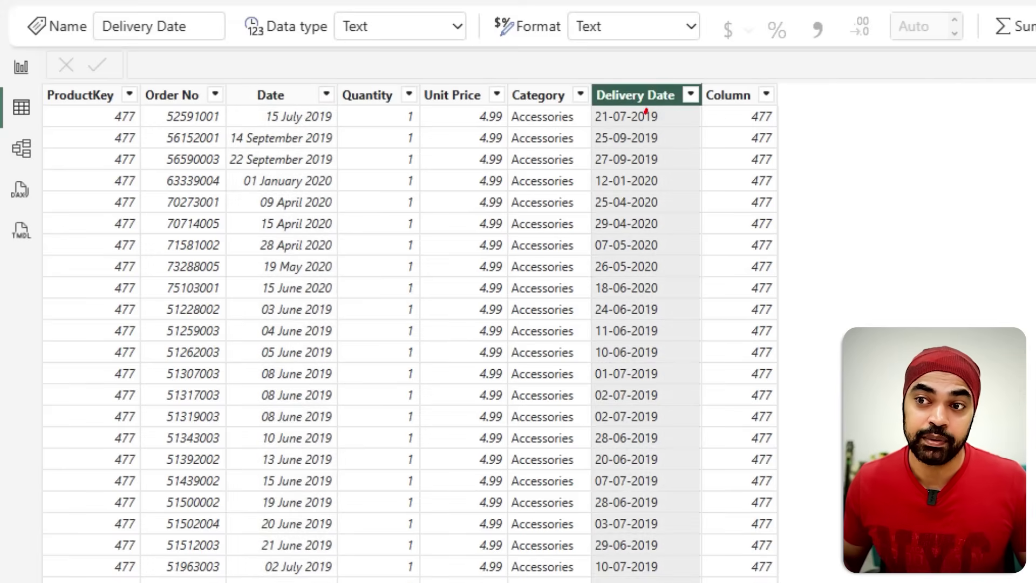
mouse_move(646, 111)
left_mouse_down()
mouse_move(621, 74)
mouse_move(495, 77)
left_mouse_up()
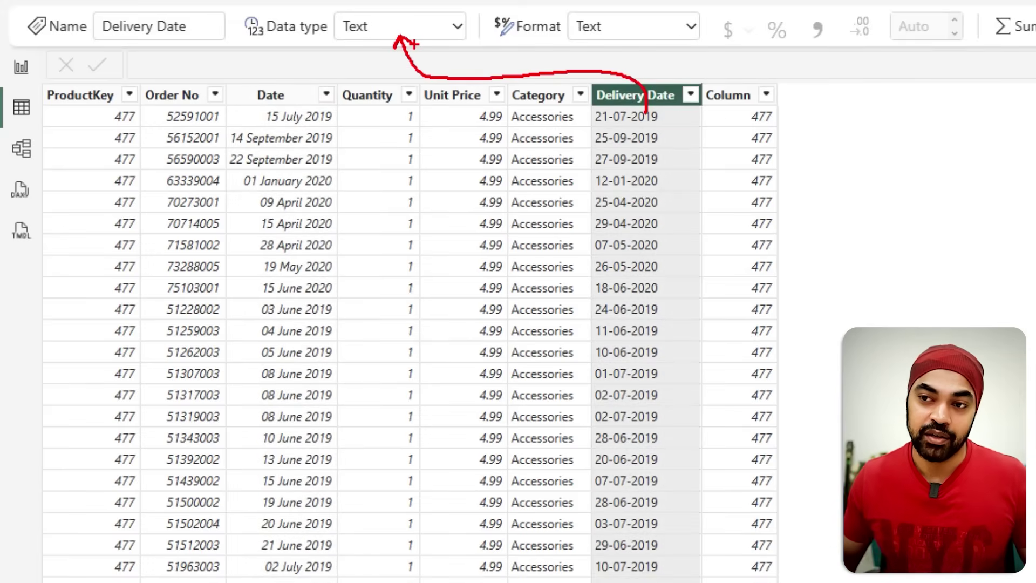
left_click_drag(912, 170, 996, 259)
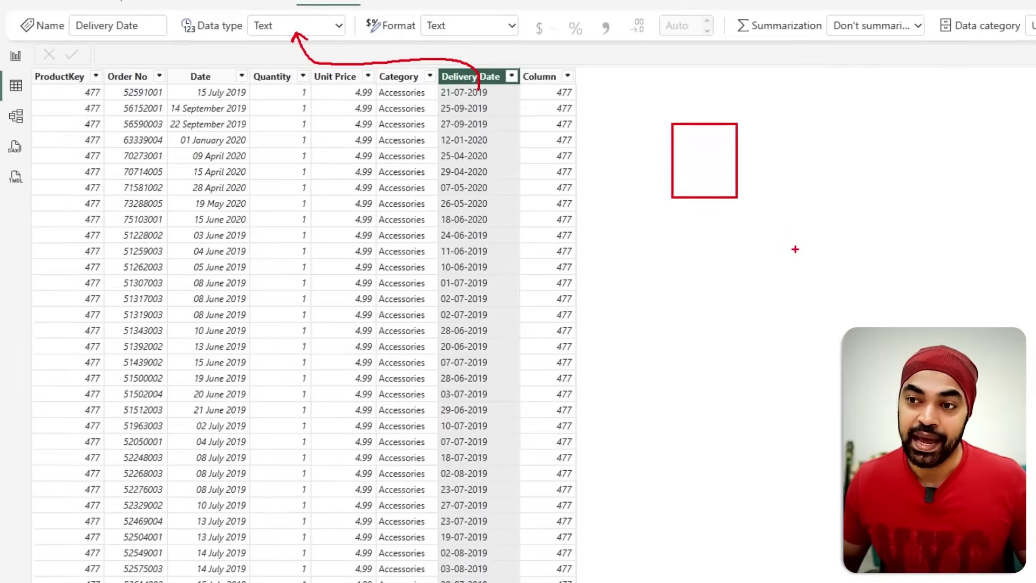
left_click_drag(1035, 316, 1035, 518)
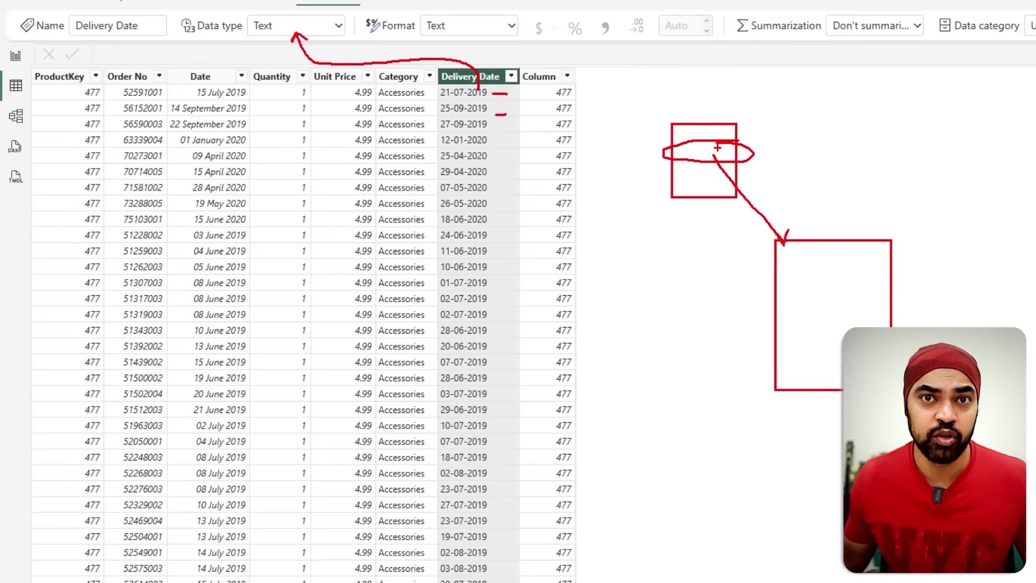
key("Escape")
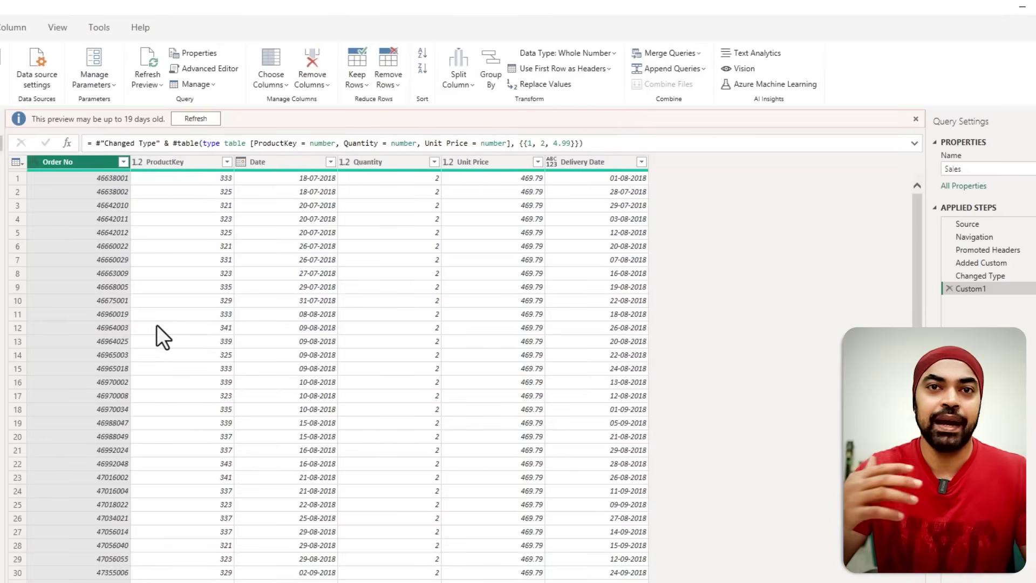
Append ', type date' to the Added Custom formula so Delivery Date becomes a date column
left_click(1011, 272)
left_click(1009, 262)
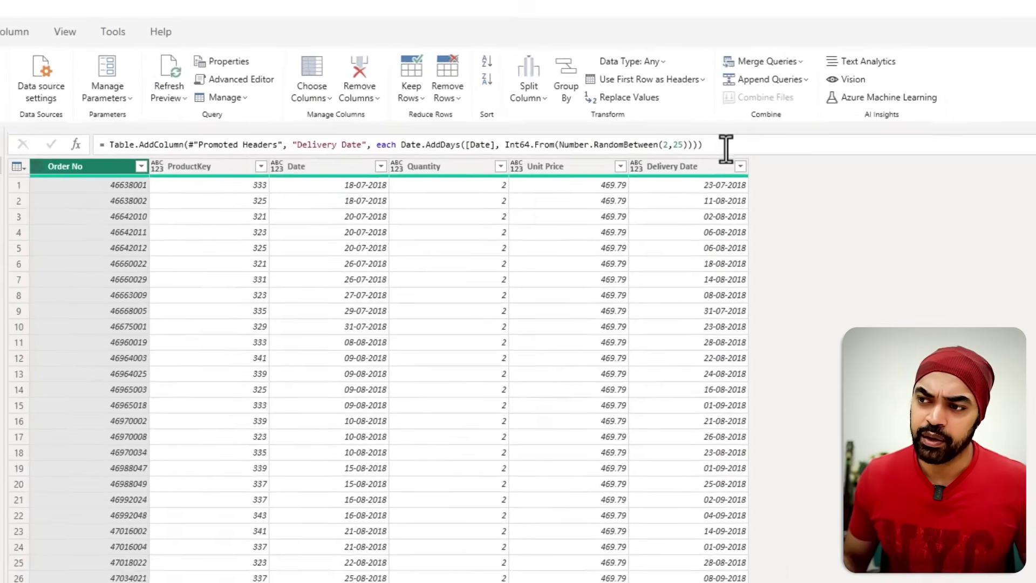
left_click(628, 128)
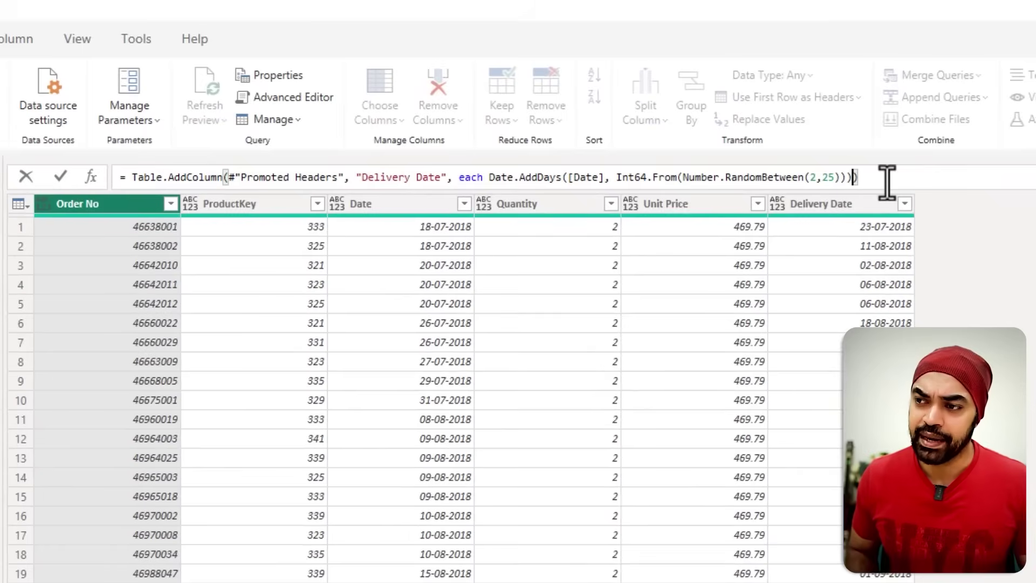
type(", ")
type("type date")
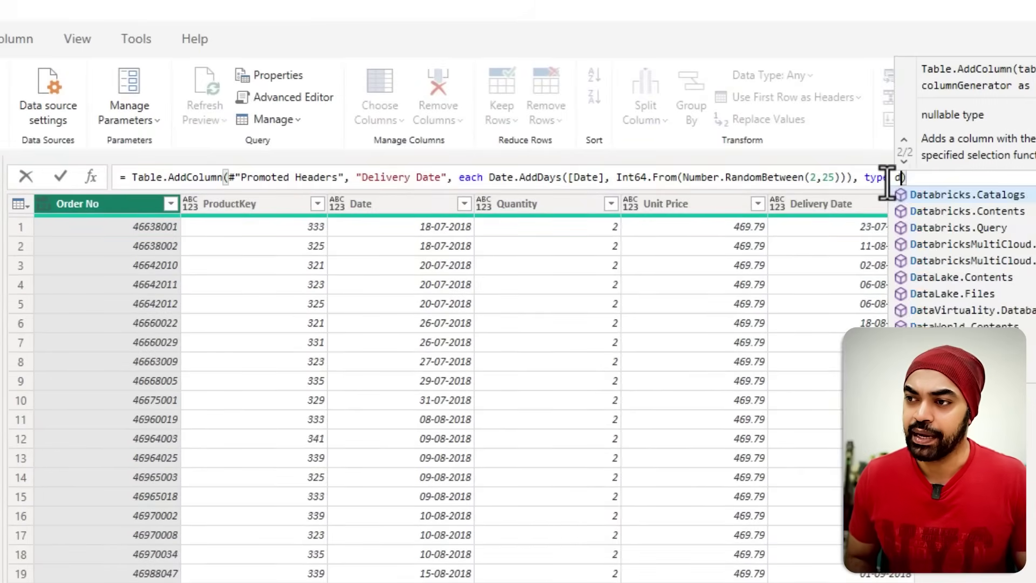
key("Return")
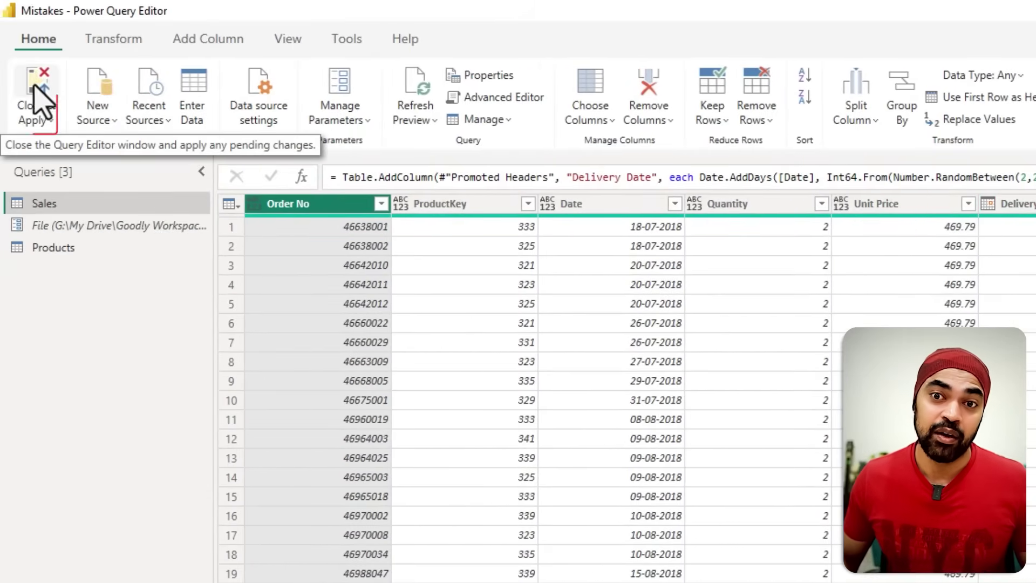
Close & Apply, confirm Delivery Date is now Date, and view Delivered Sales totalling 4,24,24,959.98
left_click(34, 87)
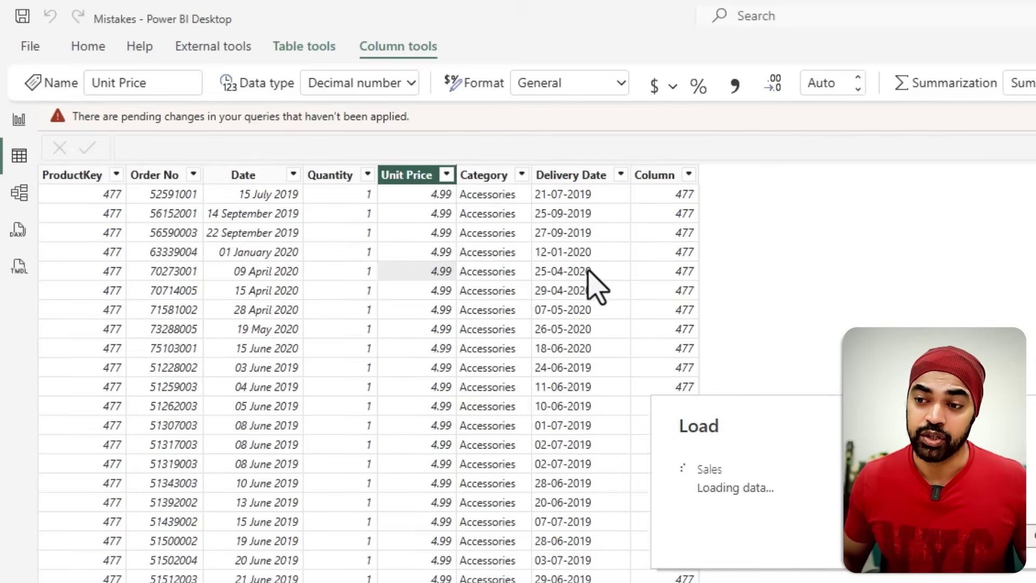
left_click(593, 147)
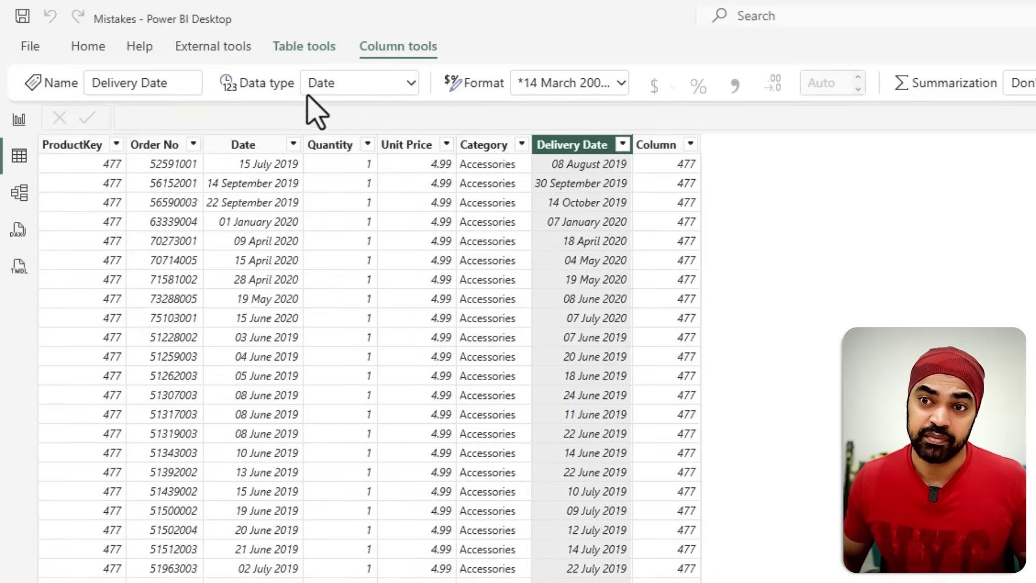
left_click(18, 120)
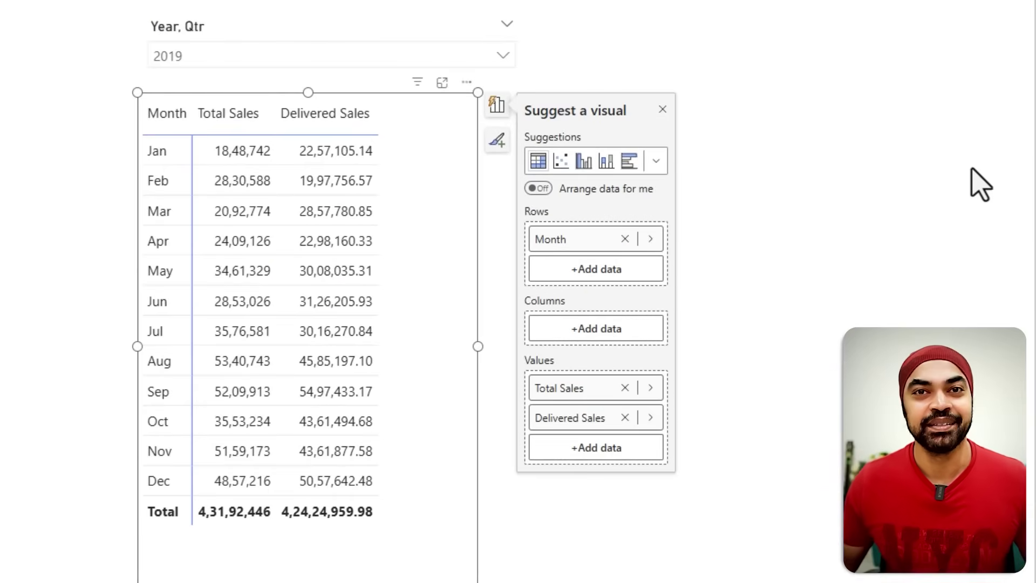